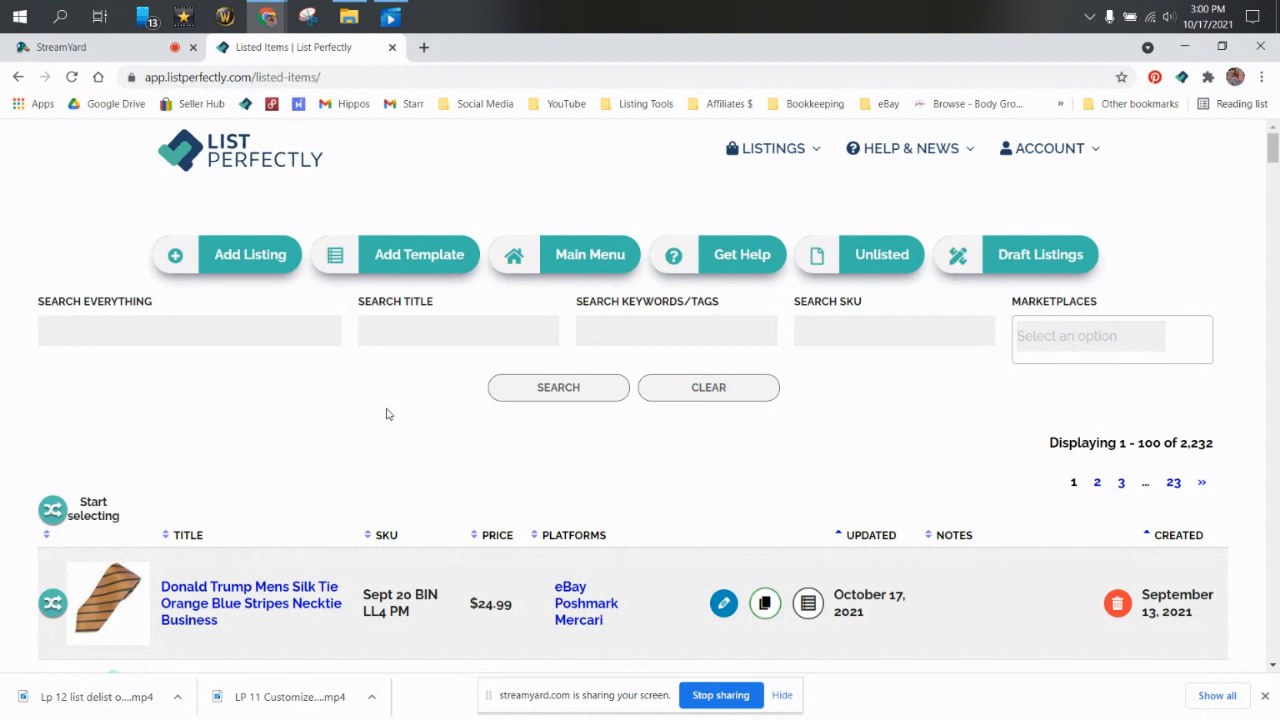
Step: Filter the listed items by the eBay marketplace
{"action": "scroll", "coordinate": [239, 292], "scroll_direction": "down", "scroll_amount": 3}
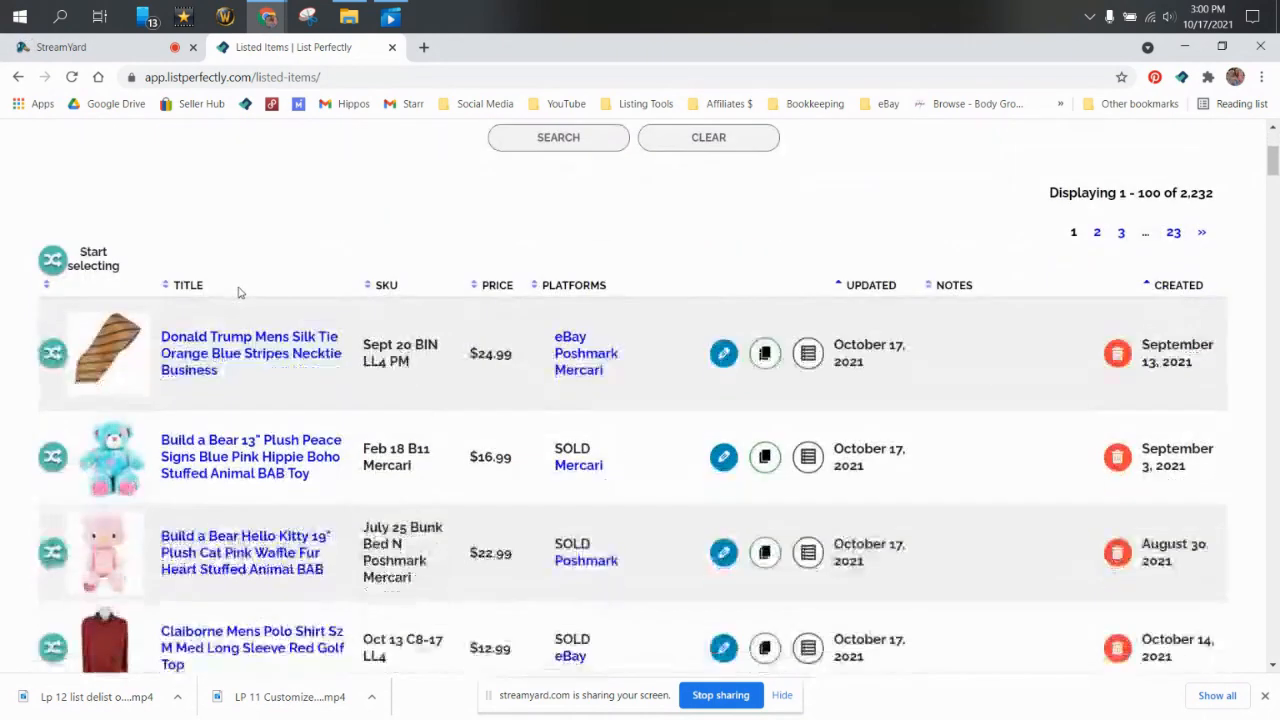
{"action": "scroll", "coordinate": [239, 292], "scroll_direction": "down", "scroll_amount": 2}
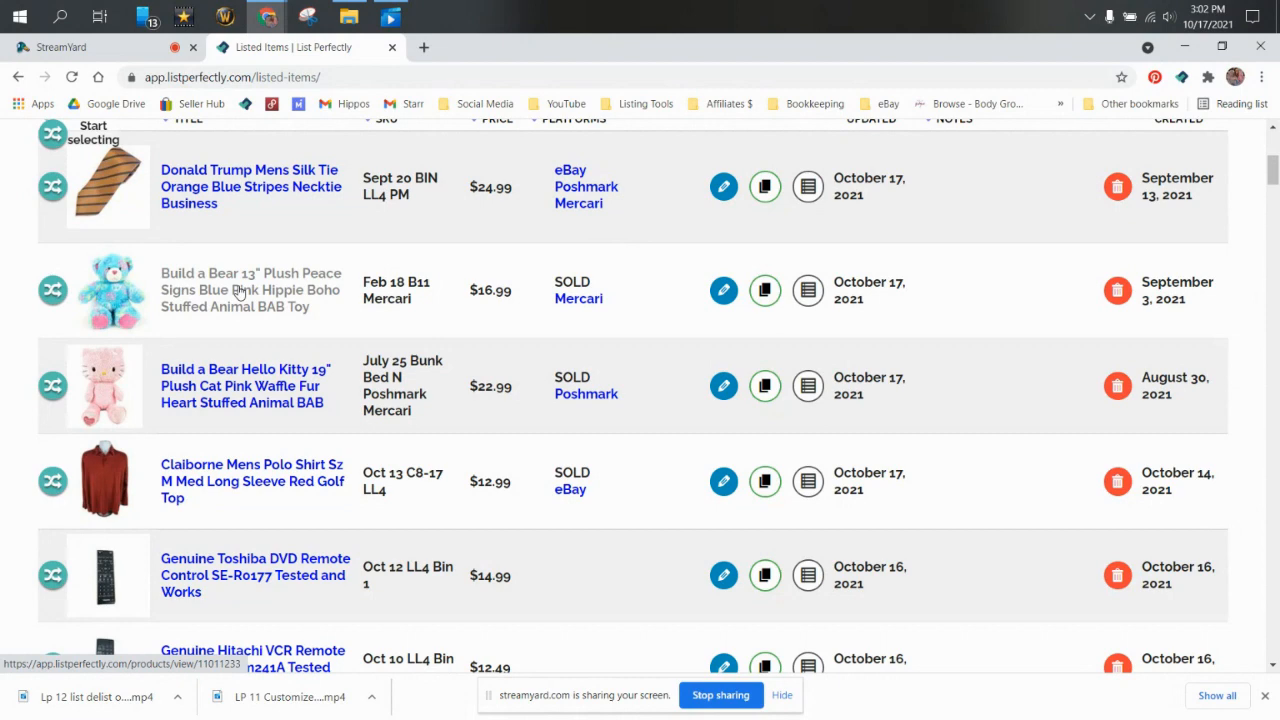
{"action": "scroll", "coordinate": [963, 341], "scroll_direction": "up", "scroll_amount": 3}
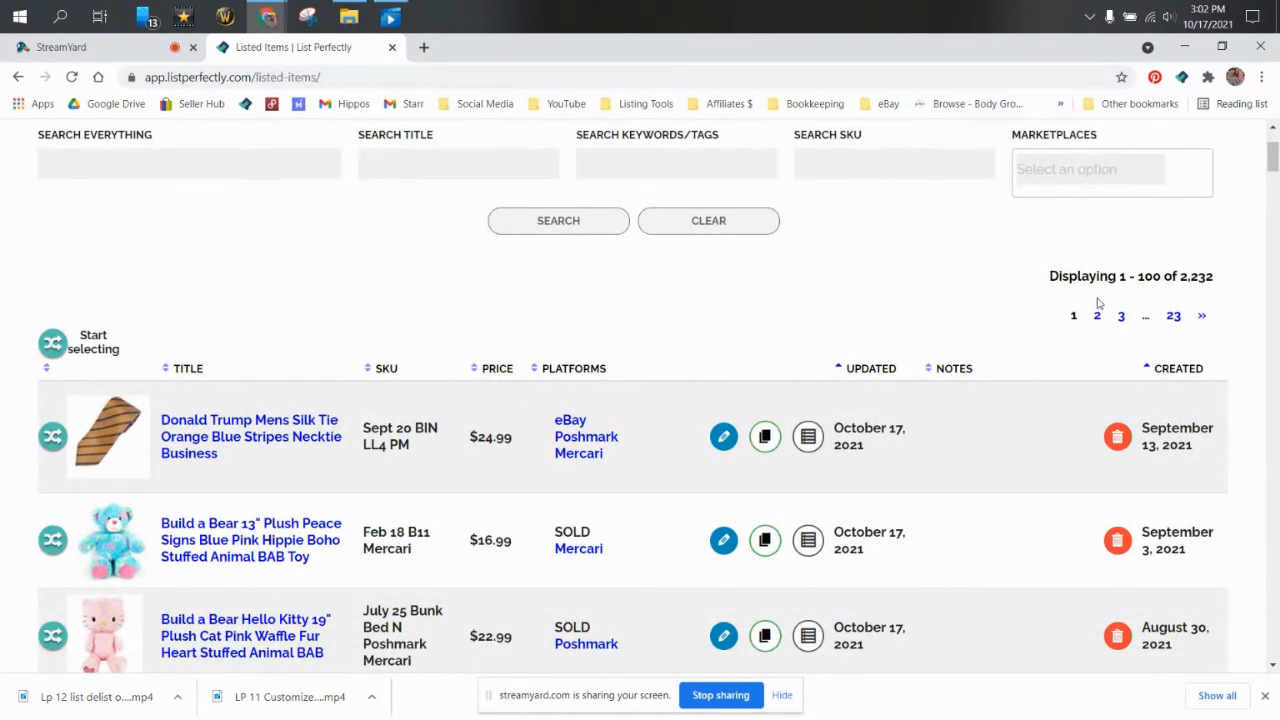
{"action": "scroll", "coordinate": [1100, 305], "scroll_direction": "up", "scroll_amount": 1}
{"action": "left_click", "coordinate": [1086, 253]}
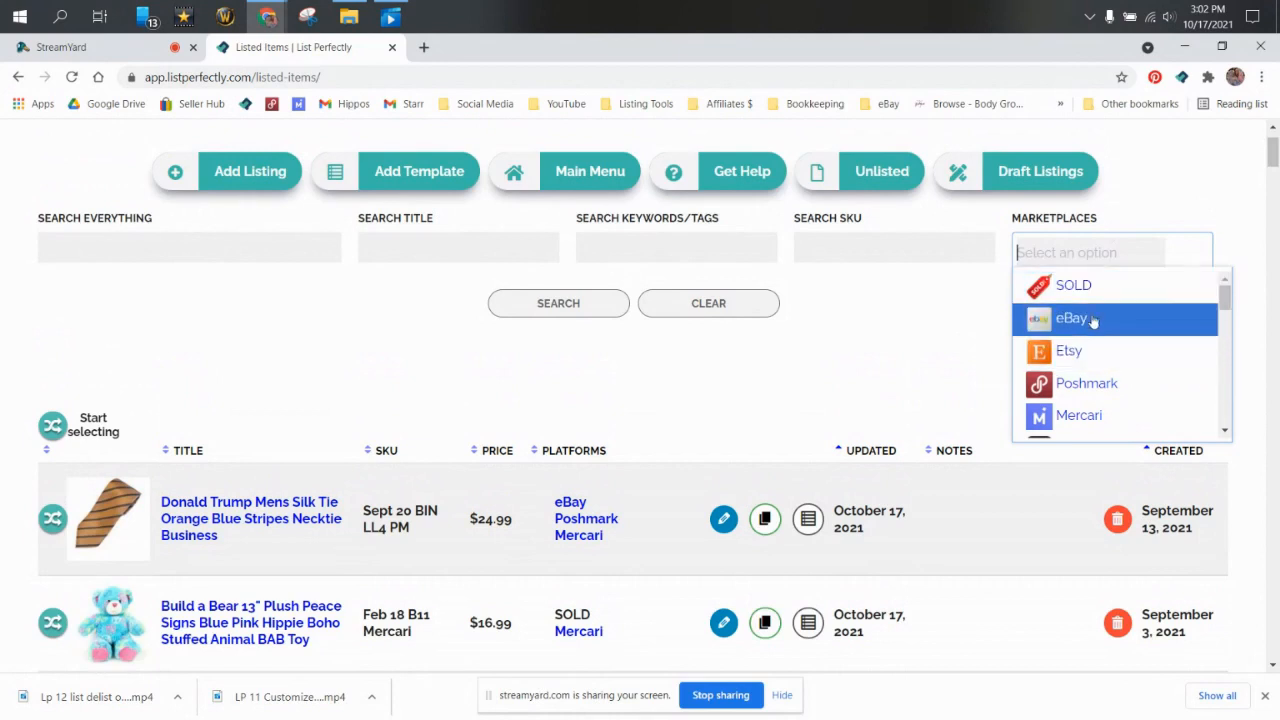
{"action": "scroll", "coordinate": [1095, 318], "scroll_direction": "up", "scroll_amount": 1}
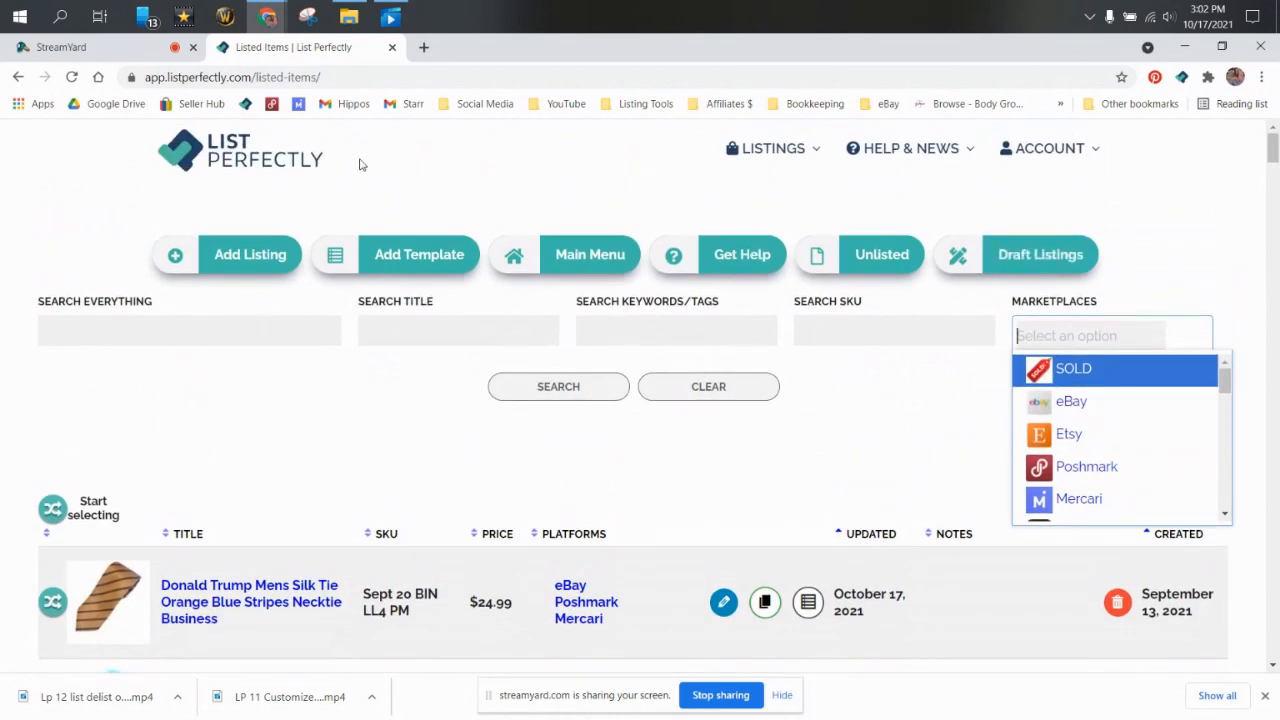
{"action": "mouse_move", "coordinate": [827, 181]}
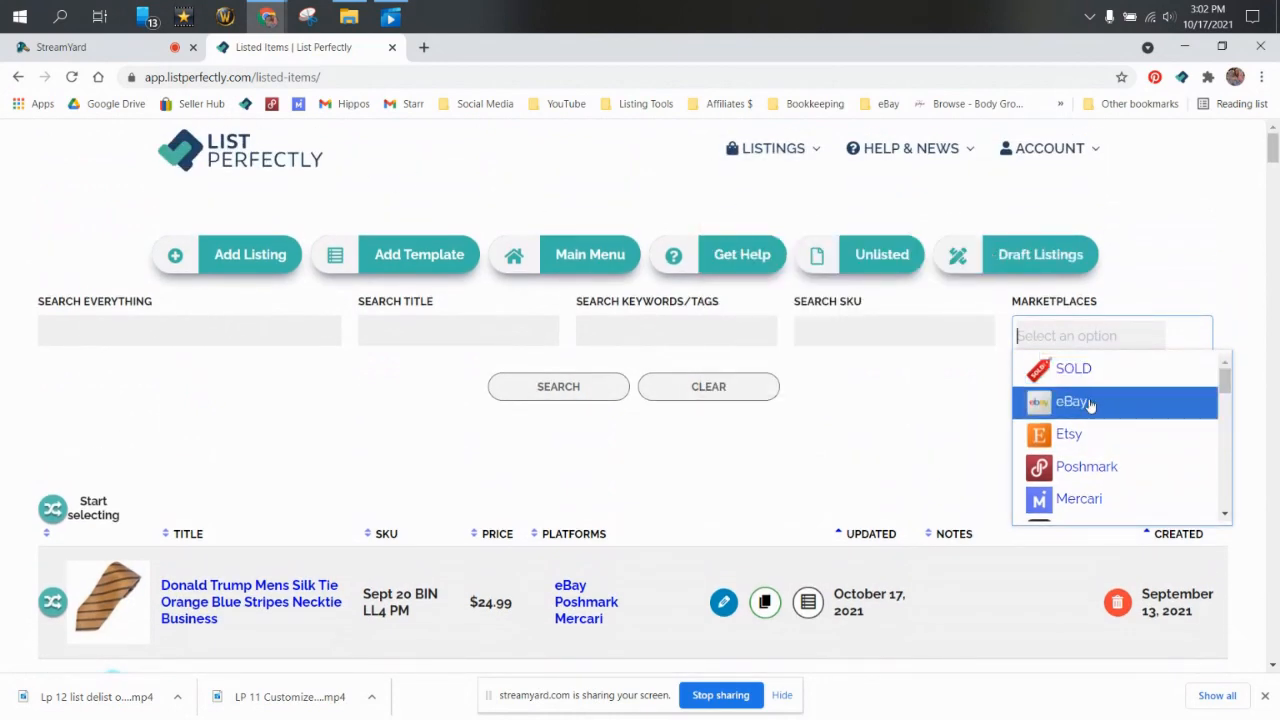
{"action": "left_click", "coordinate": [1090, 404]}
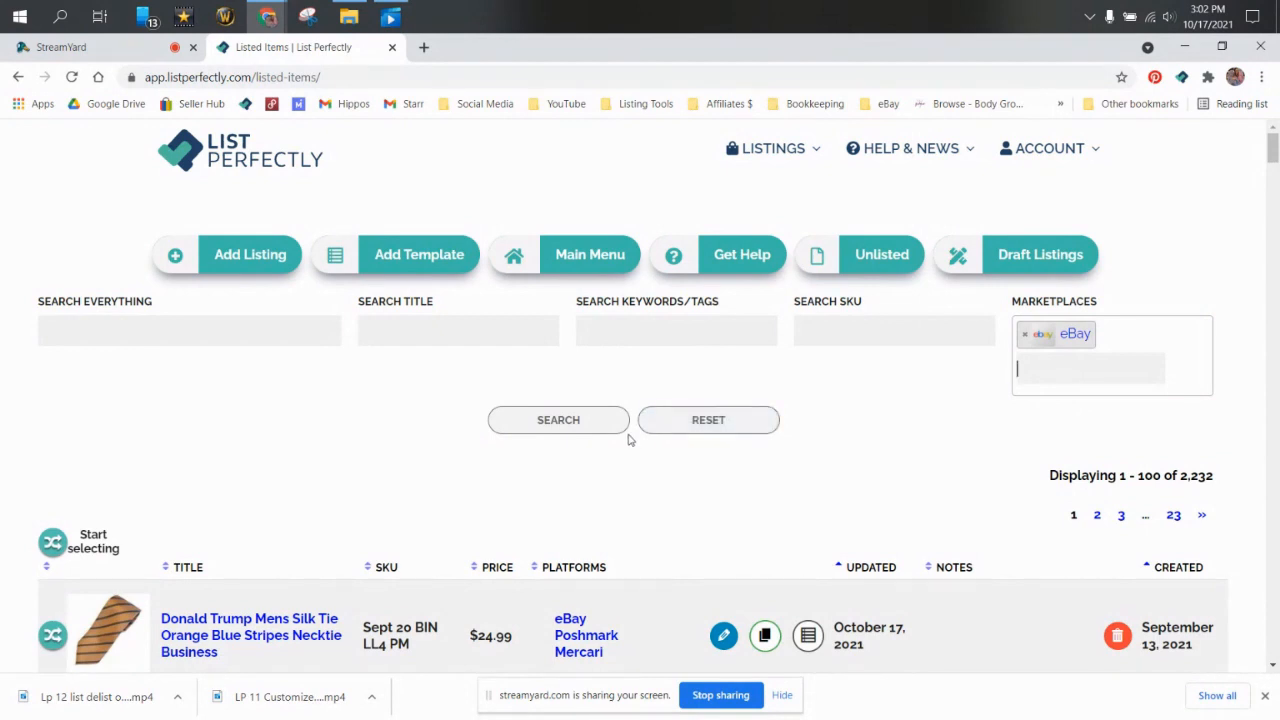
{"action": "left_click", "coordinate": [587, 421]}
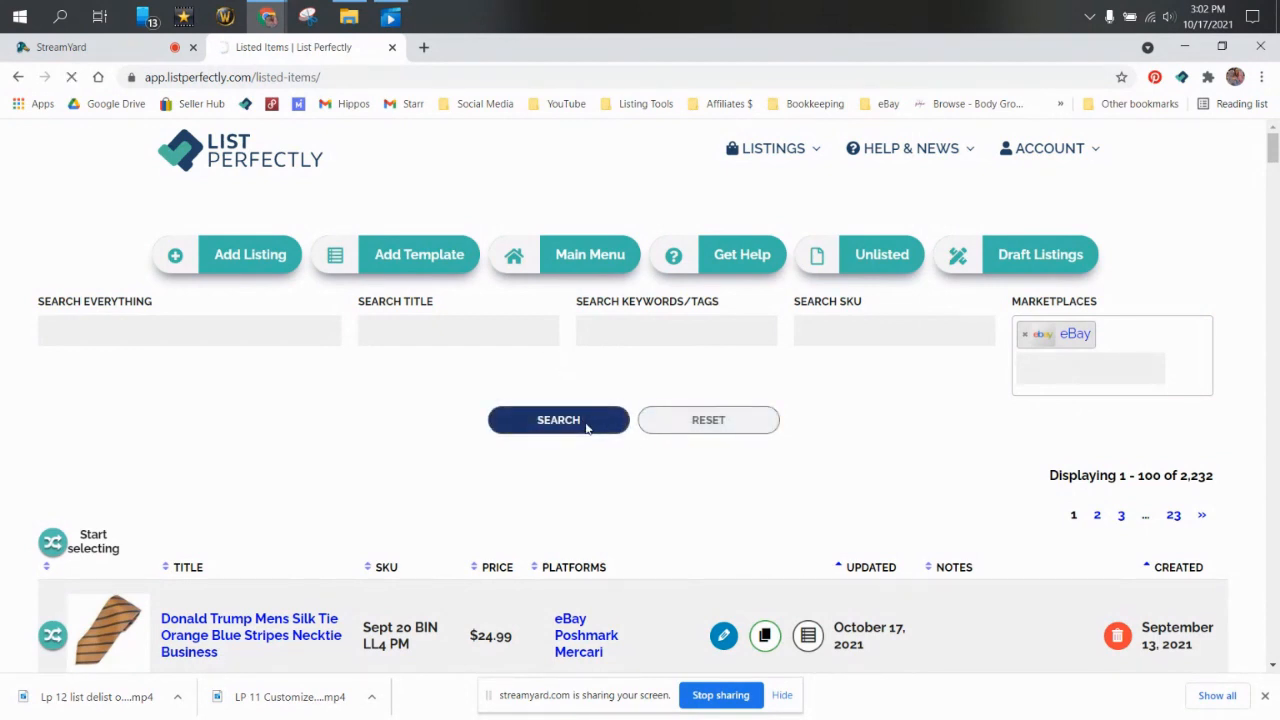
Step: Sort the filtered listings by creation date in ascending order, oldest first
{"action": "scroll", "coordinate": [838, 416], "scroll_direction": "down", "scroll_amount": 3}
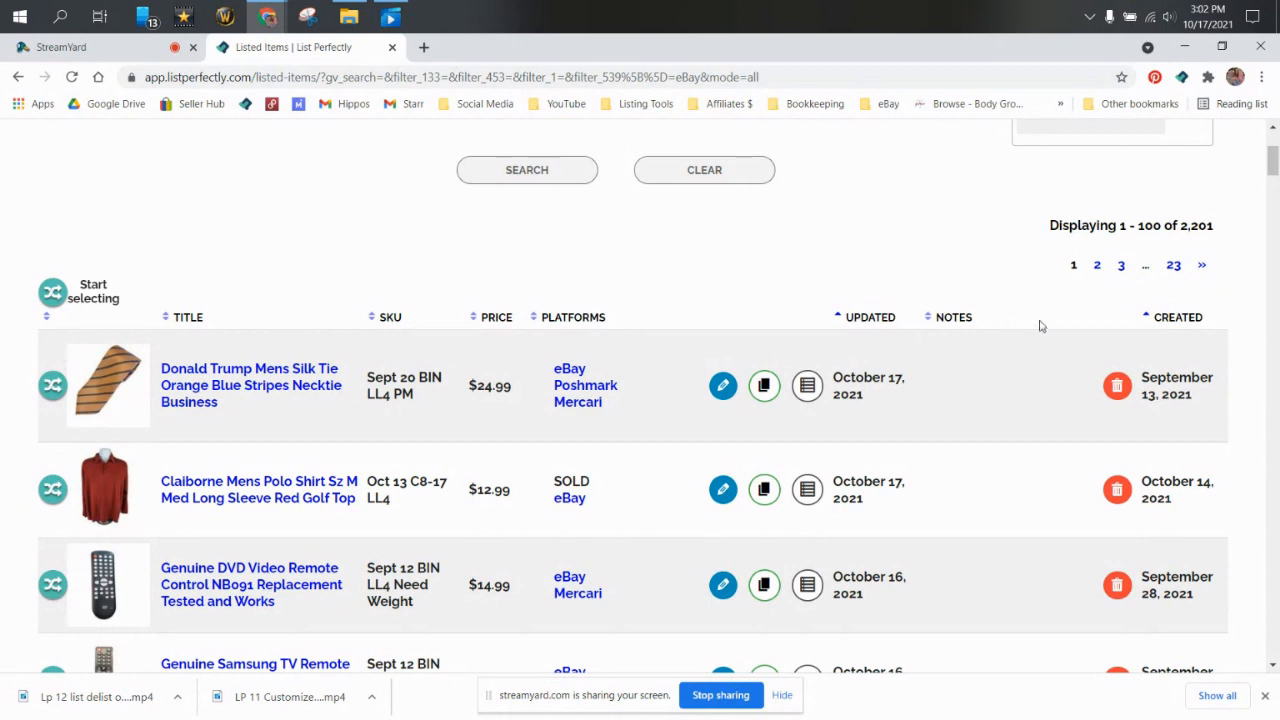
{"action": "left_click", "coordinate": [1147, 317]}
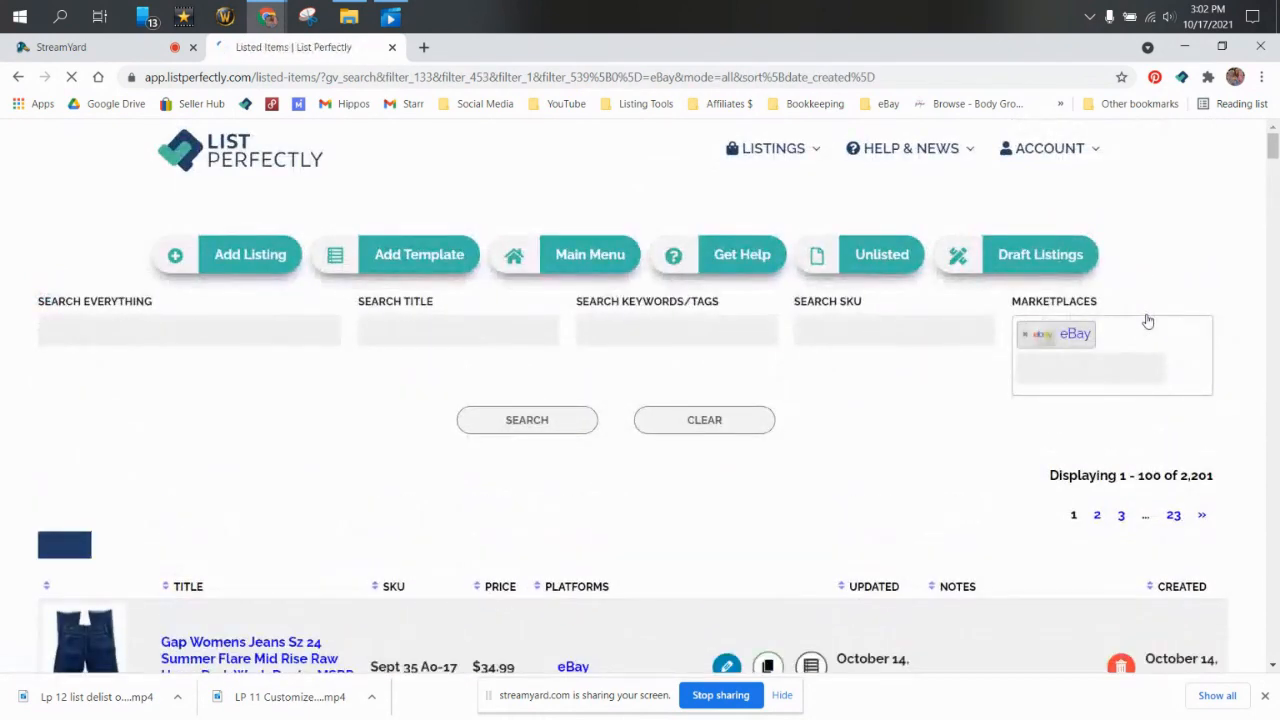
{"action": "left_click", "coordinate": [1150, 570]}
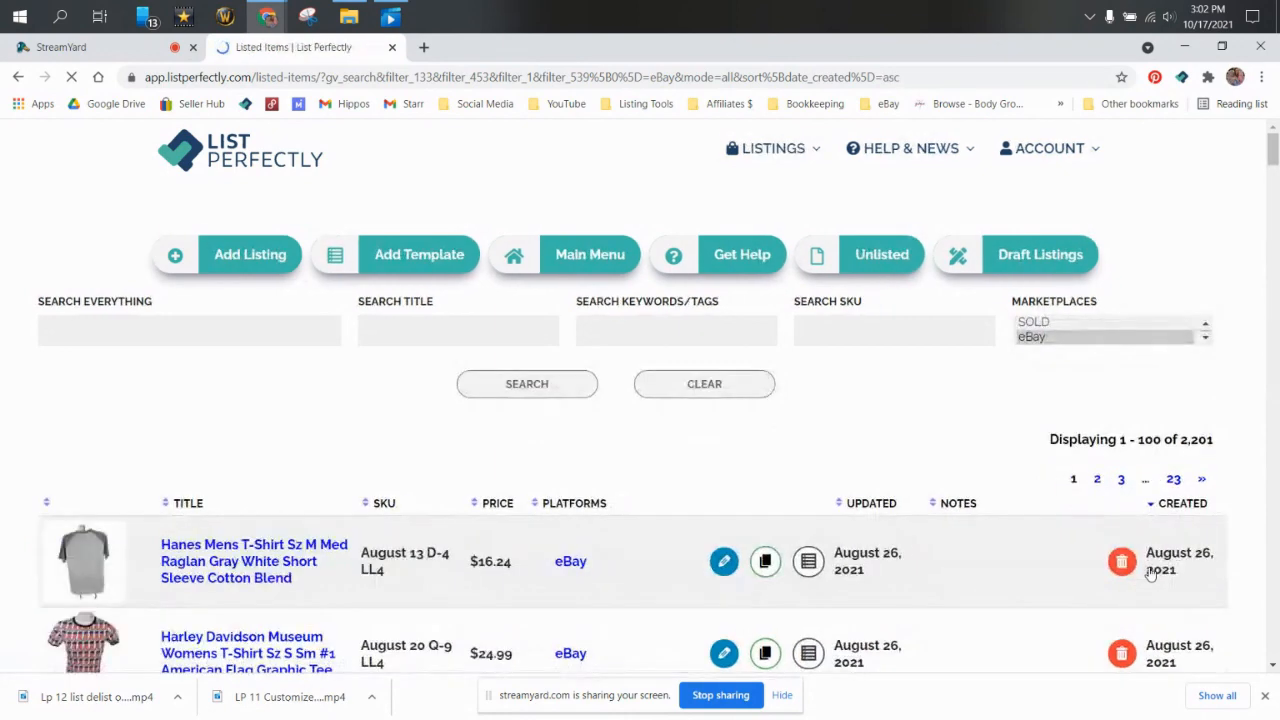
Step: Start selecting listings and pick the Hanes gray raglan T-shirt and the Harley Davidson Museum T-shirt
{"action": "scroll", "coordinate": [952, 478], "scroll_direction": "down", "scroll_amount": 3}
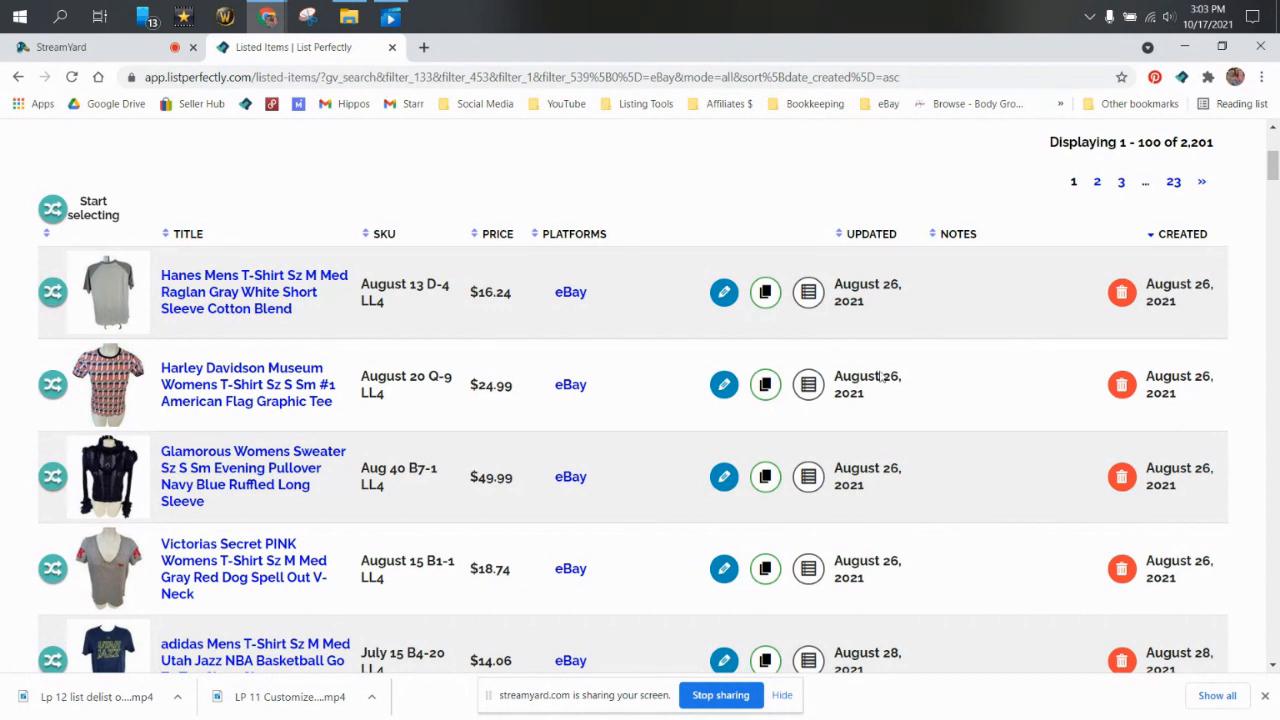
{"action": "scroll", "coordinate": [882, 377], "scroll_direction": "up", "scroll_amount": 1}
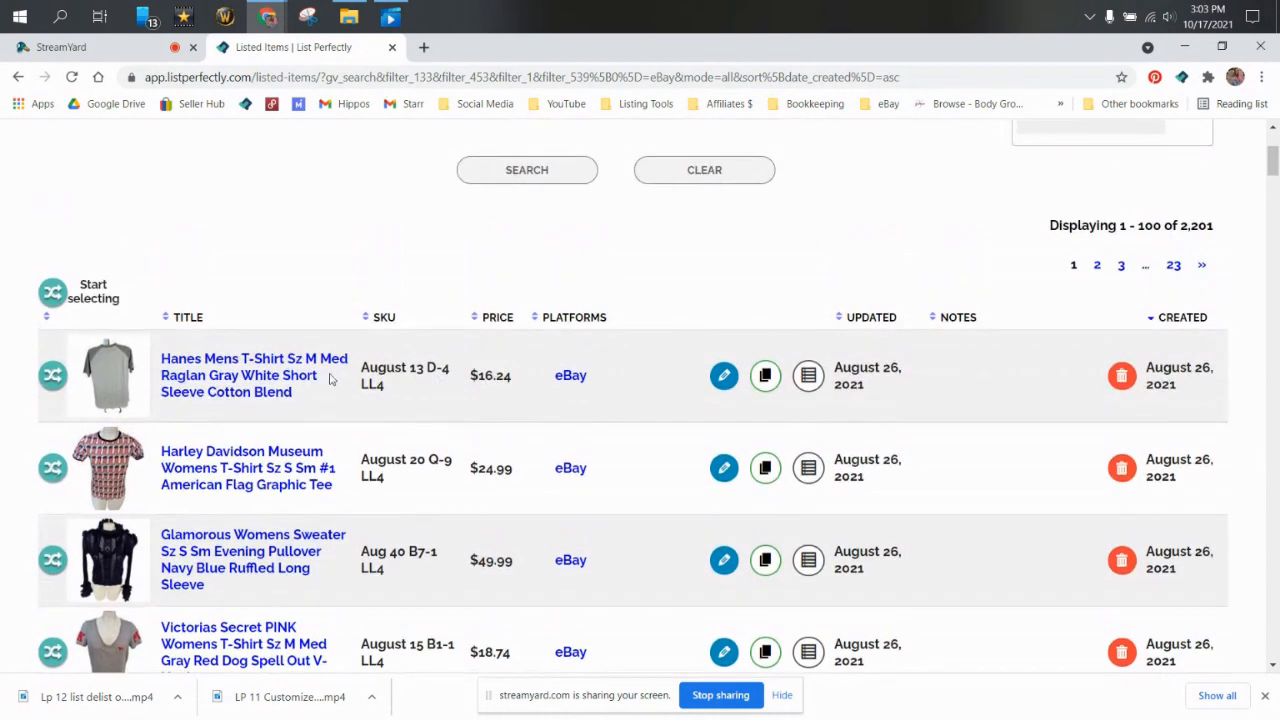
{"action": "left_click", "coordinate": [53, 290]}
{"action": "left_click", "coordinate": [70, 386]}
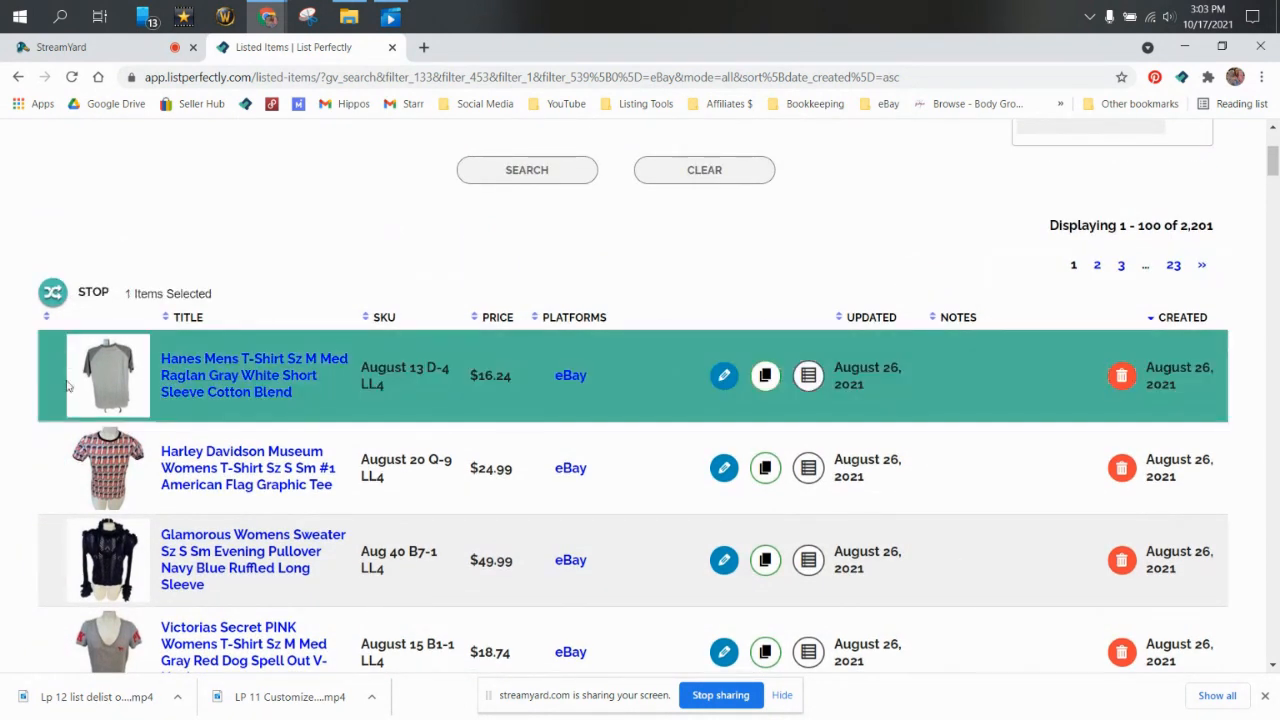
{"action": "left_click", "coordinate": [92, 453]}
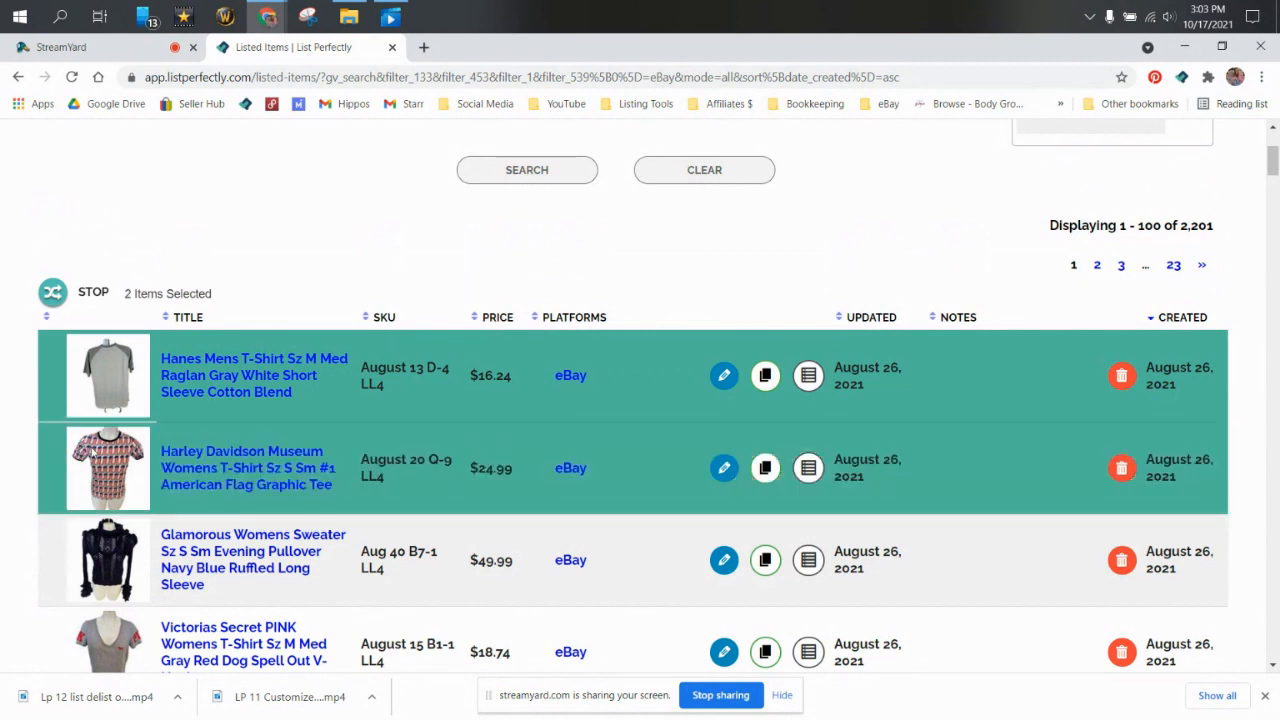
Step: End the two selected items' listings on eBay and accept the removal warning
{"action": "left_click", "coordinate": [54, 292]}
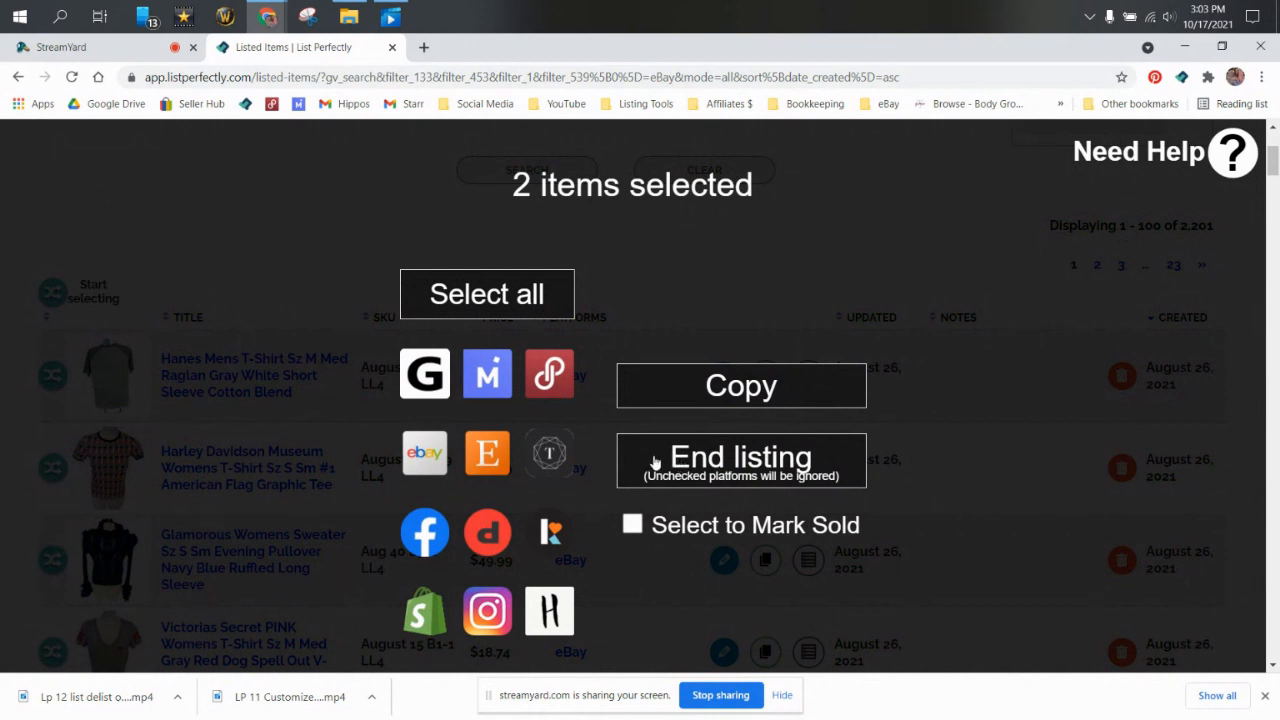
{"action": "left_click", "coordinate": [440, 445]}
{"action": "left_click", "coordinate": [648, 466]}
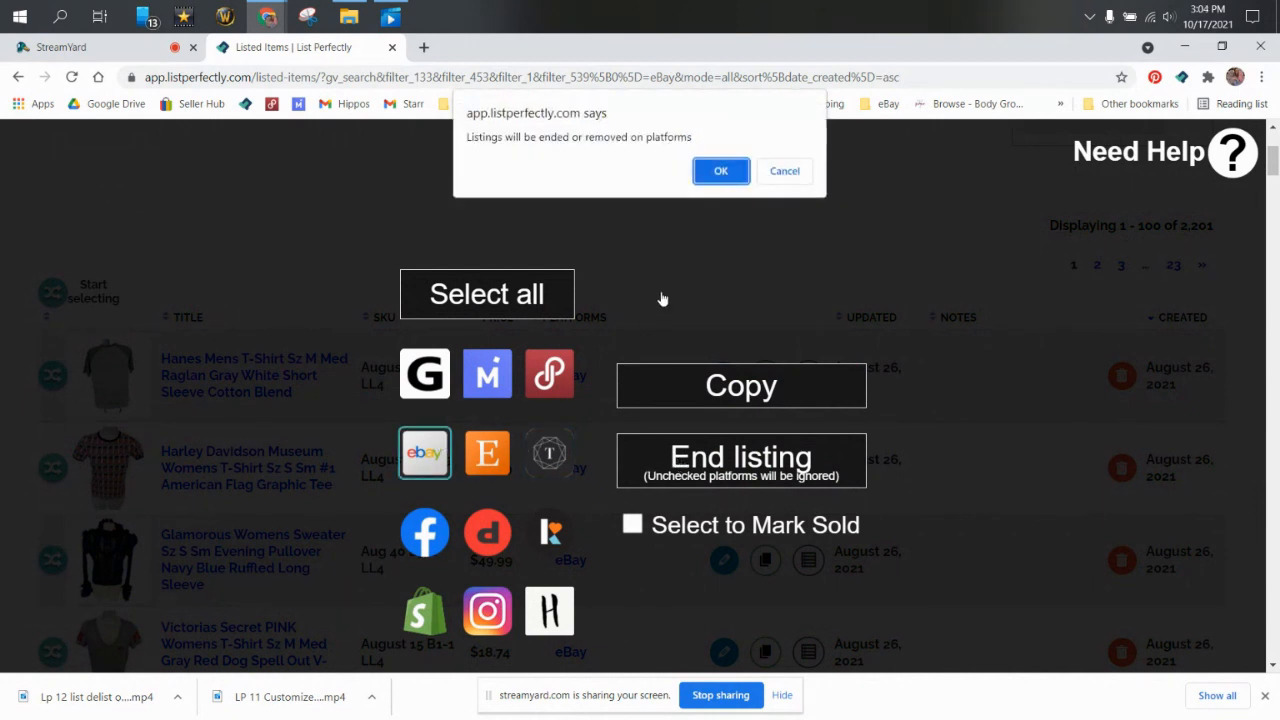
{"action": "left_click", "coordinate": [713, 173]}
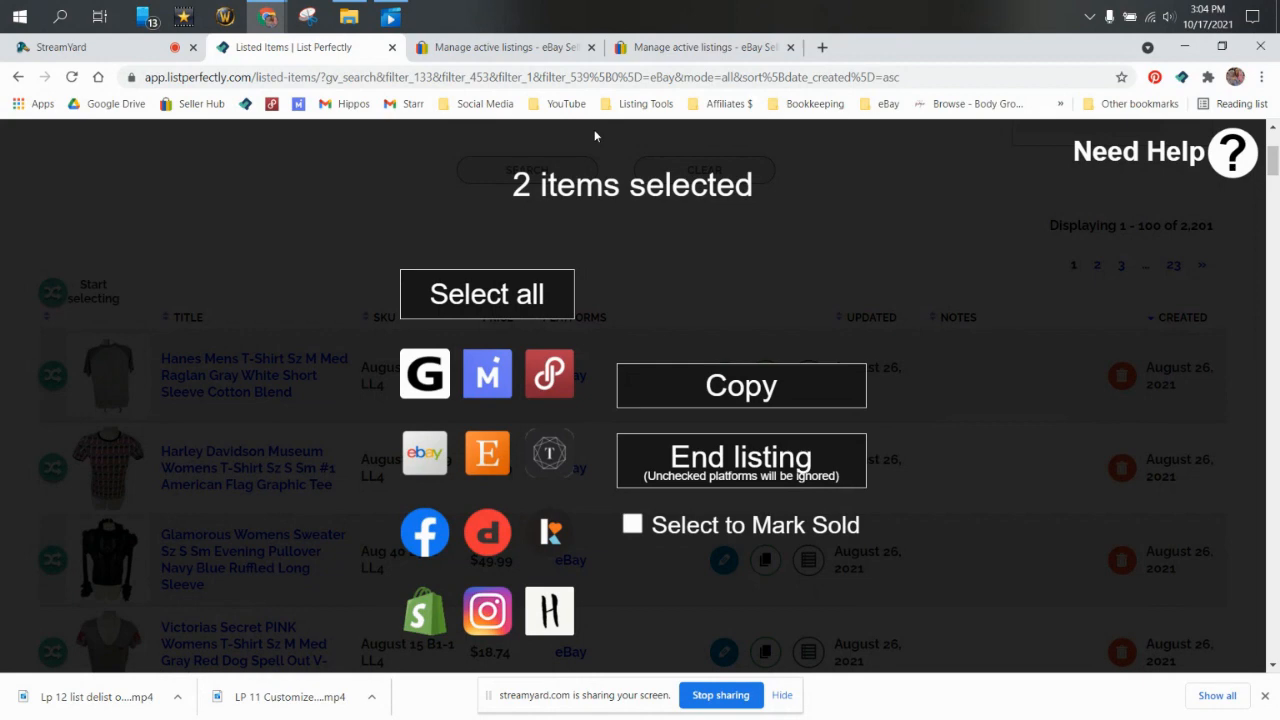
Step: Check the result of ending each listing on its eBay active-listings page, closing both pages
{"action": "left_click", "coordinate": [483, 49]}
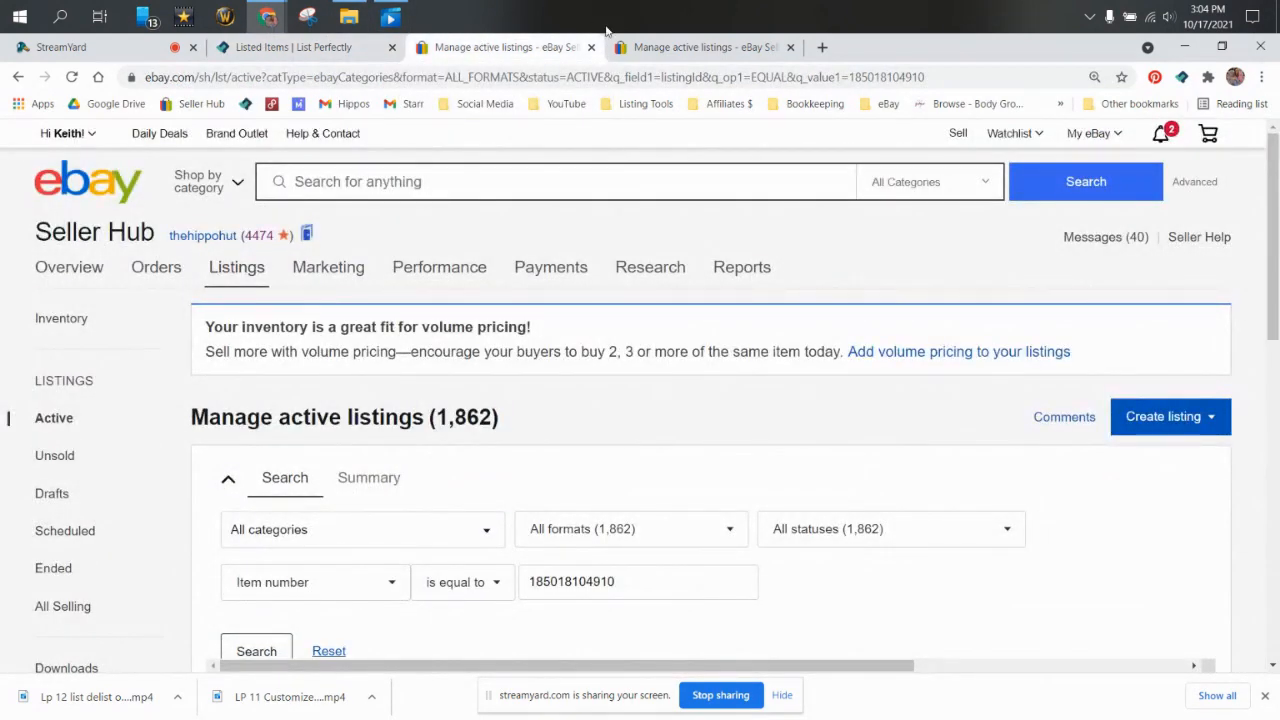
{"action": "scroll", "coordinate": [893, 304], "scroll_direction": "down", "scroll_amount": 5}
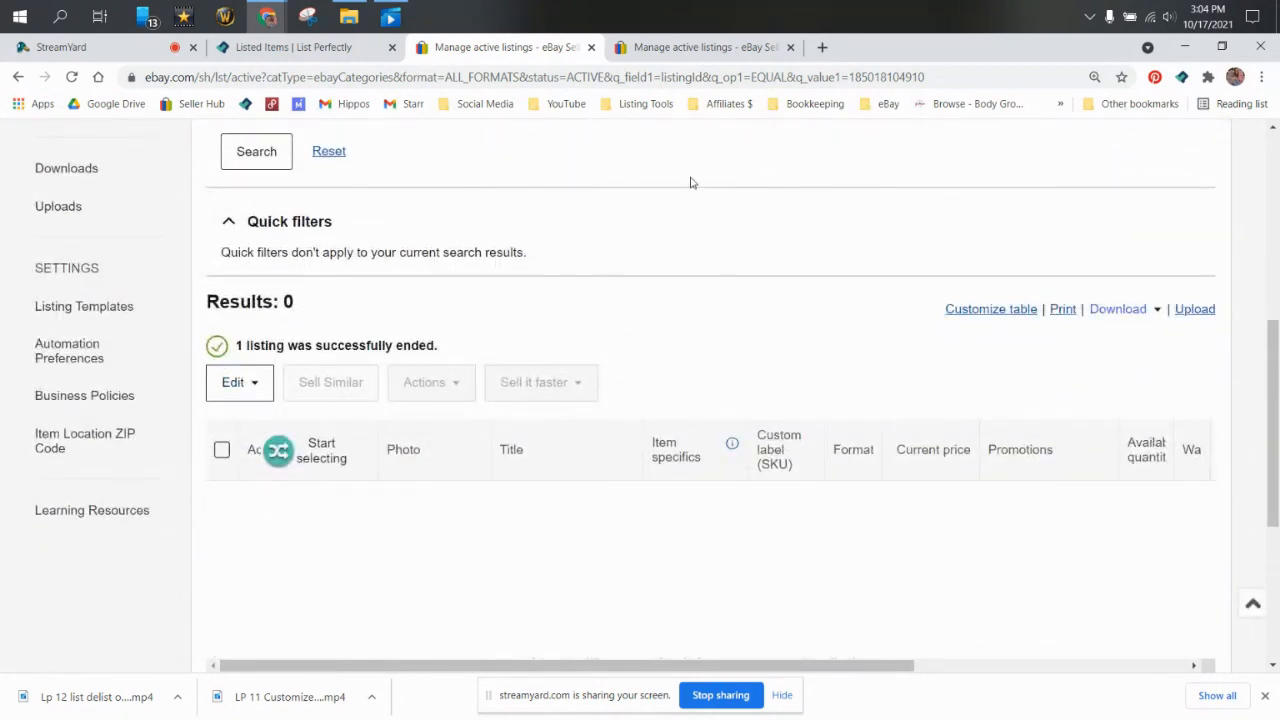
{"action": "left_click", "coordinate": [591, 47]}
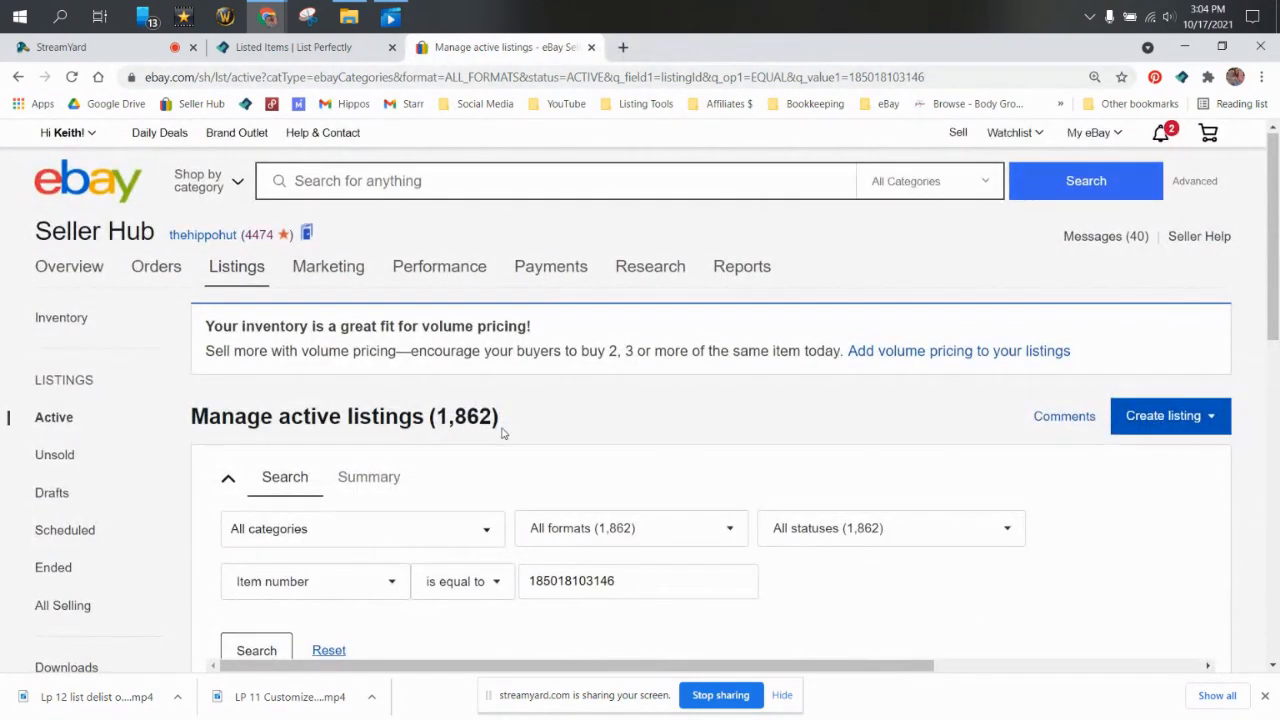
{"action": "scroll", "coordinate": [503, 433], "scroll_direction": "down", "scroll_amount": 4}
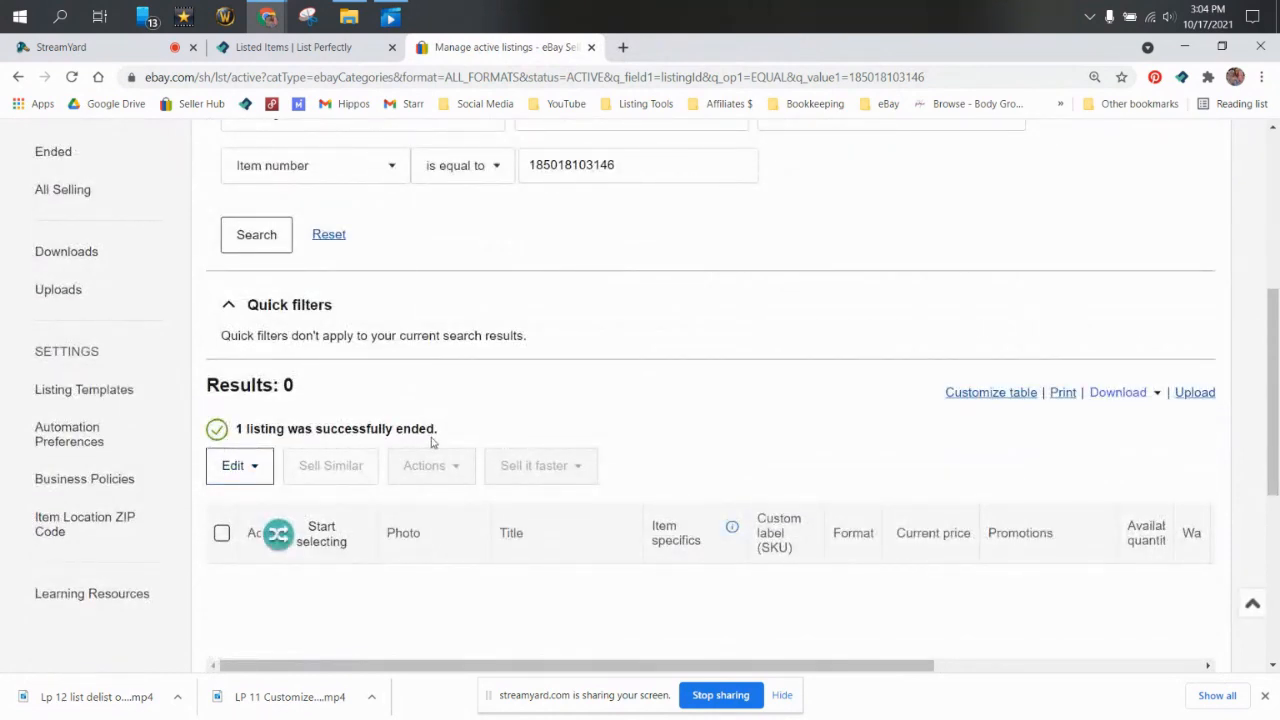
{"action": "left_click", "coordinate": [591, 47]}
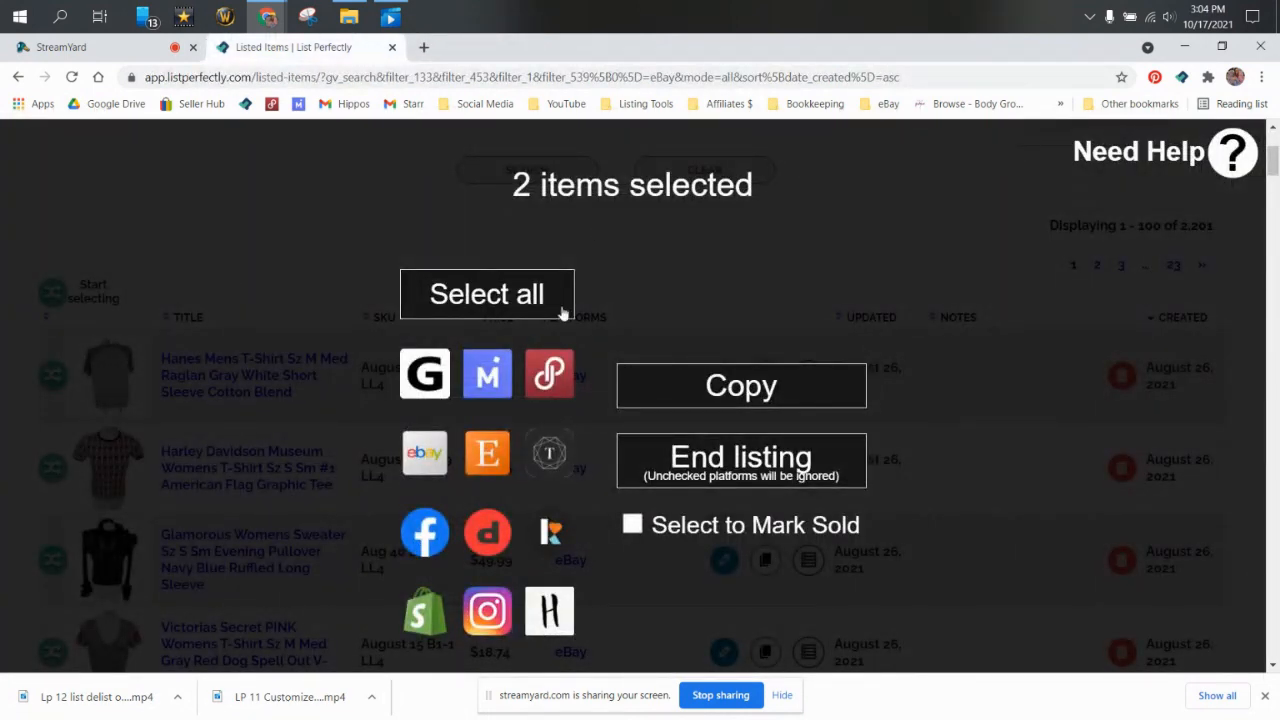
Step: Copy the two selected items to eBay as new listings
{"action": "left_click", "coordinate": [425, 453]}
{"action": "left_click", "coordinate": [712, 400]}
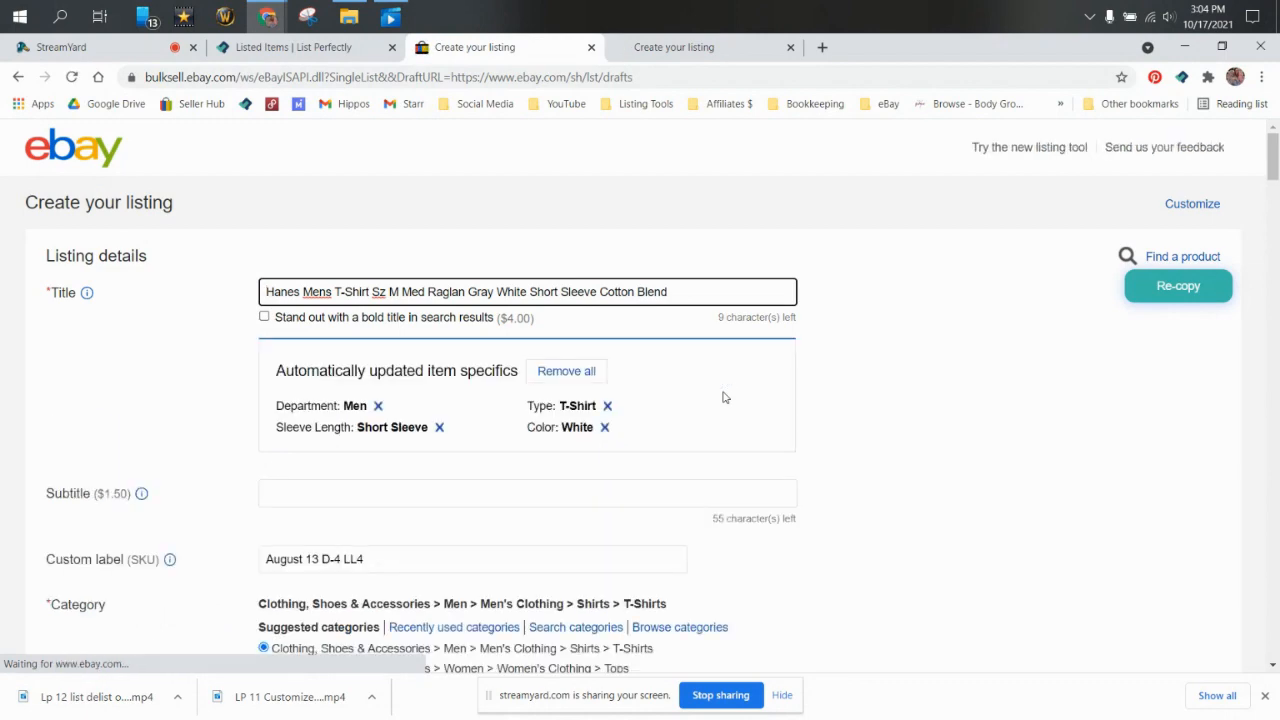
Step: Set the Hanes T-shirt listing's first store category to Clothing, Shoes, & Accessories > Mens T-Shirts
{"action": "scroll", "coordinate": [771, 329], "scroll_direction": "down", "scroll_amount": 6}
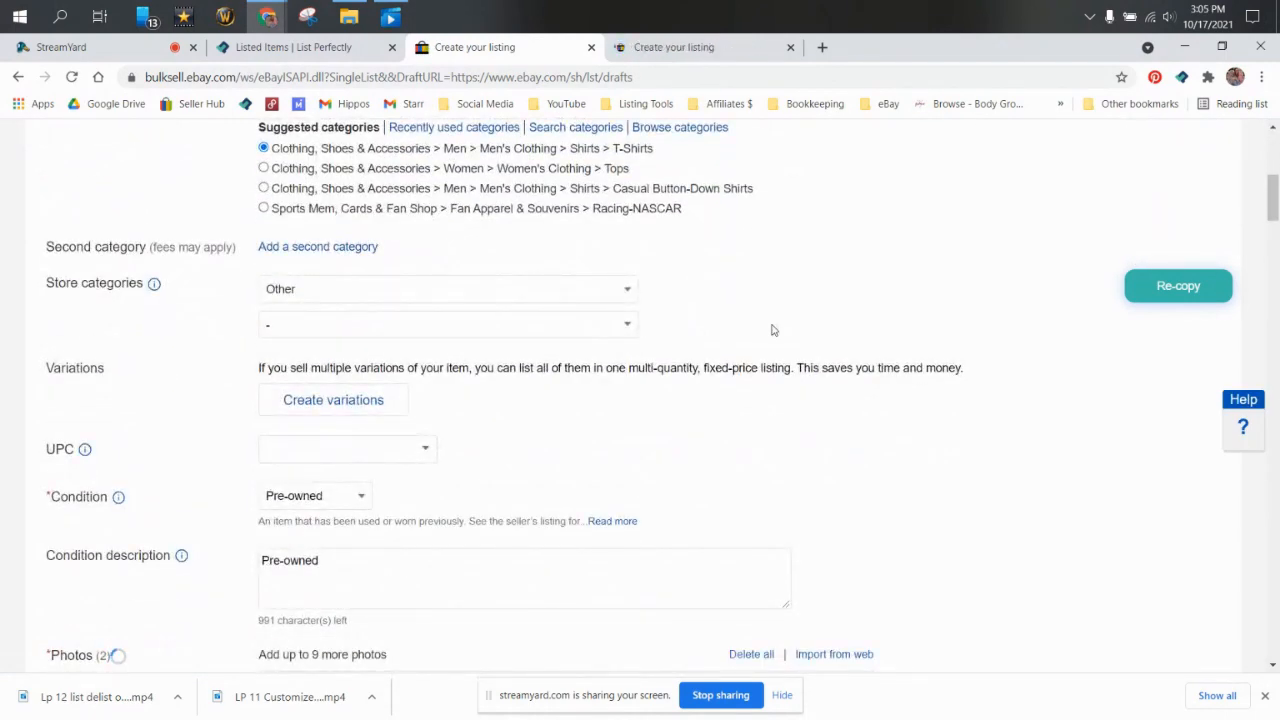
{"action": "left_click", "coordinate": [555, 289]}
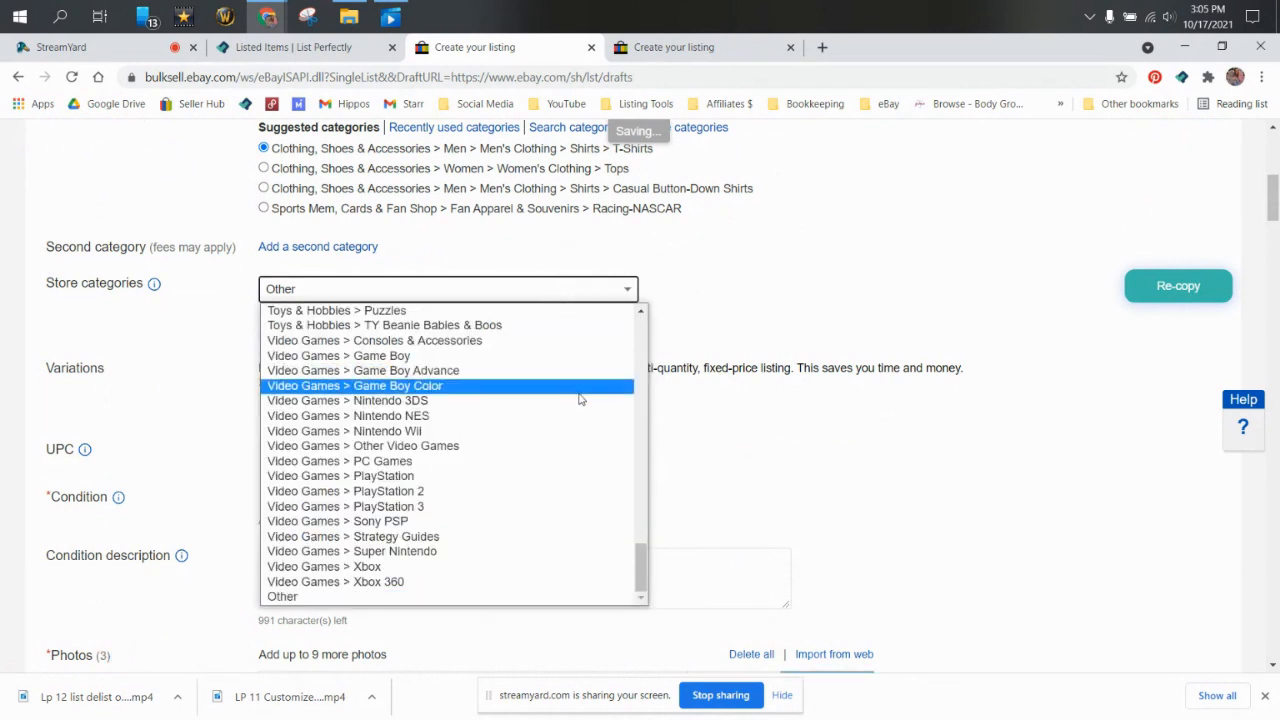
{"action": "scroll", "coordinate": [580, 398], "scroll_direction": "up", "scroll_amount": 3}
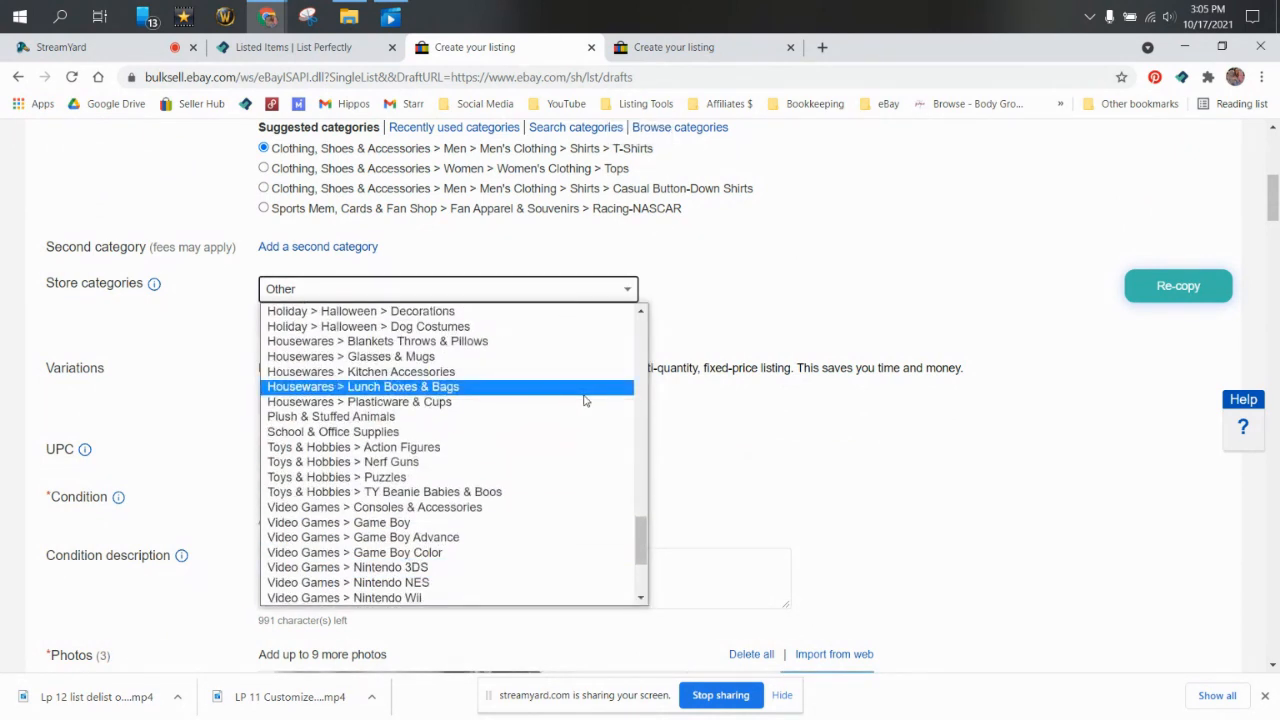
{"action": "scroll", "coordinate": [570, 450], "scroll_direction": "up", "scroll_amount": 10}
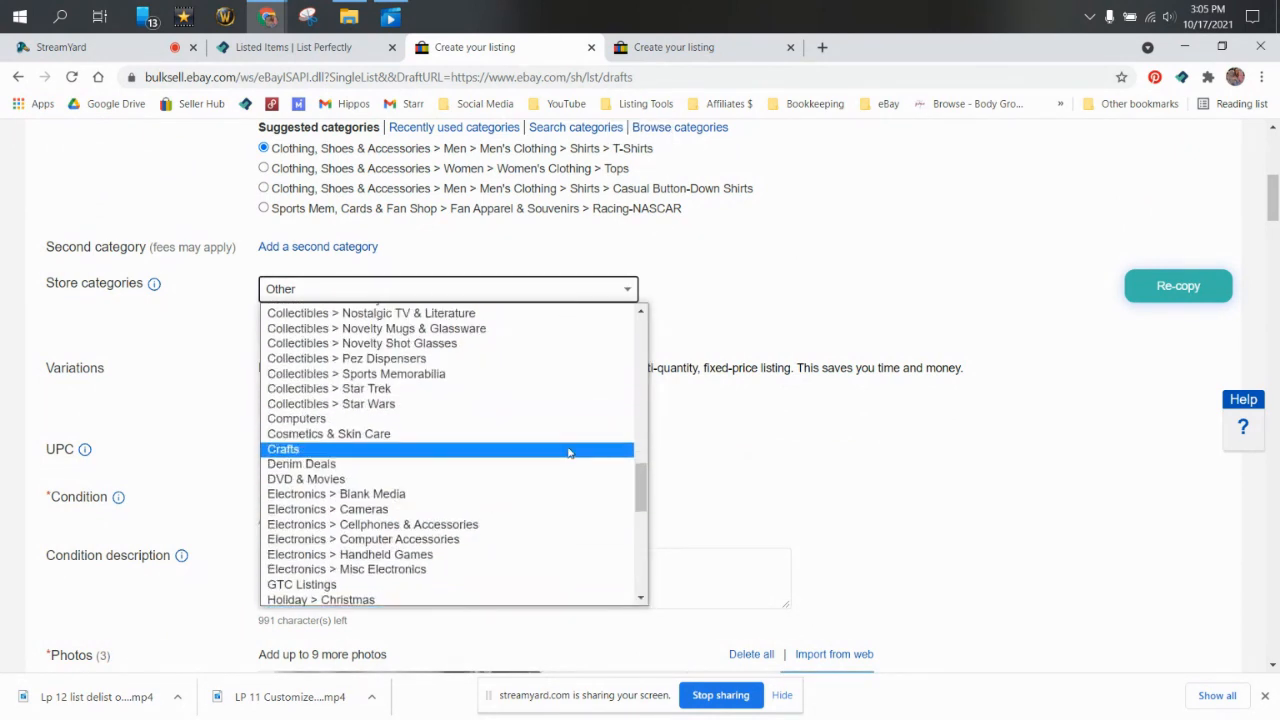
{"action": "scroll", "coordinate": [570, 453], "scroll_direction": "up", "scroll_amount": 3}
{"action": "scroll", "coordinate": [570, 452], "scroll_direction": "up", "scroll_amount": 6}
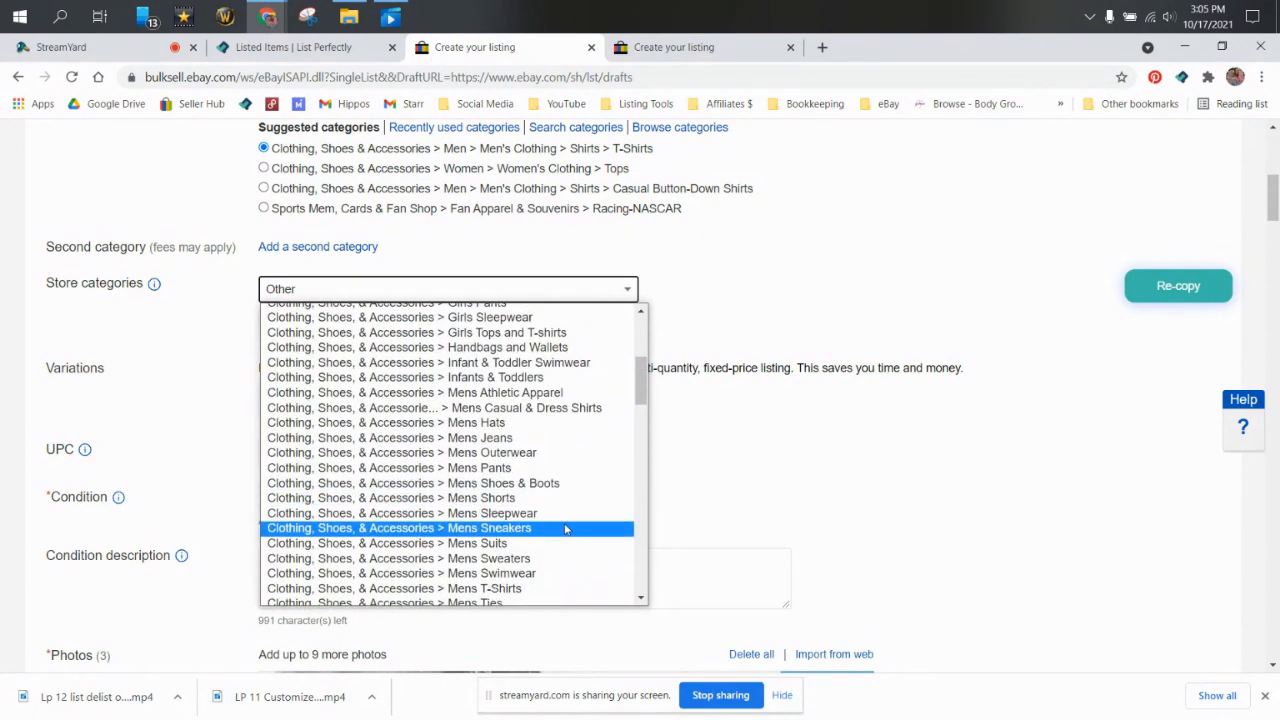
{"action": "left_click", "coordinate": [545, 586]}
Step: Review the rest of the Hanes T-shirt listing form and submit the item for listing on eBay
{"action": "scroll", "coordinate": [537, 409], "scroll_direction": "down", "scroll_amount": 15}
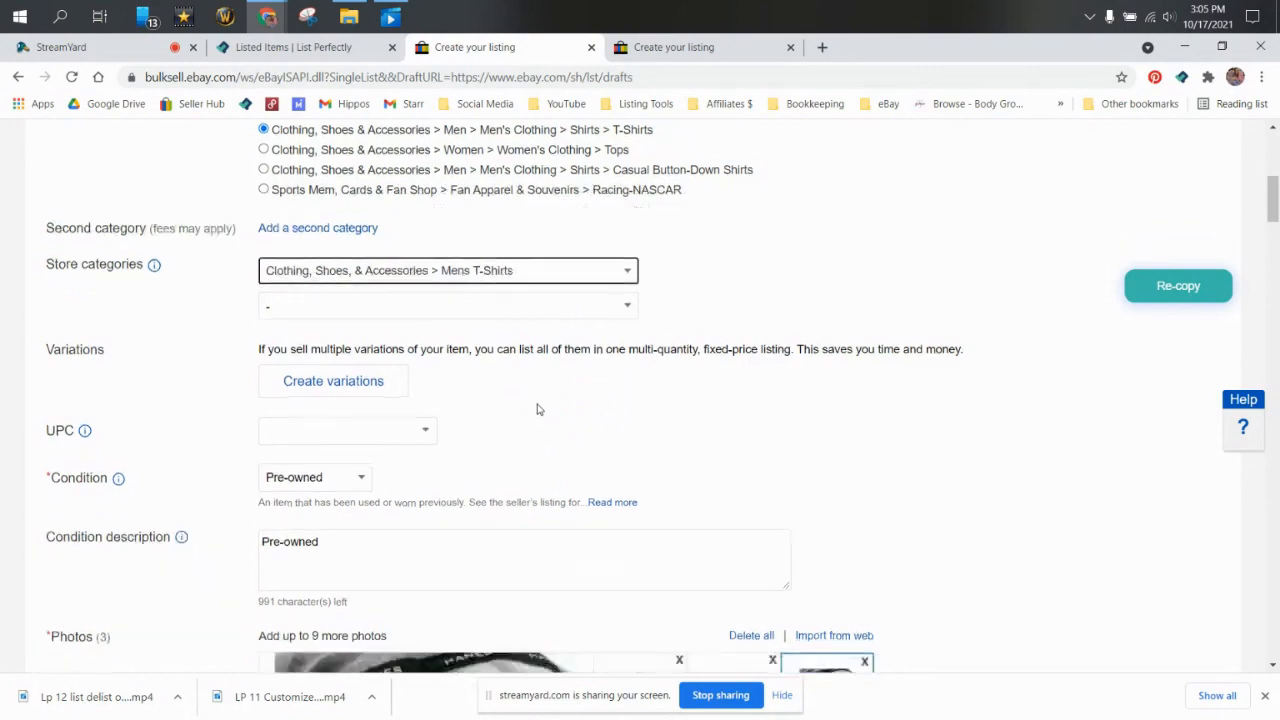
{"action": "scroll", "coordinate": [537, 409], "scroll_direction": "down", "scroll_amount": 12}
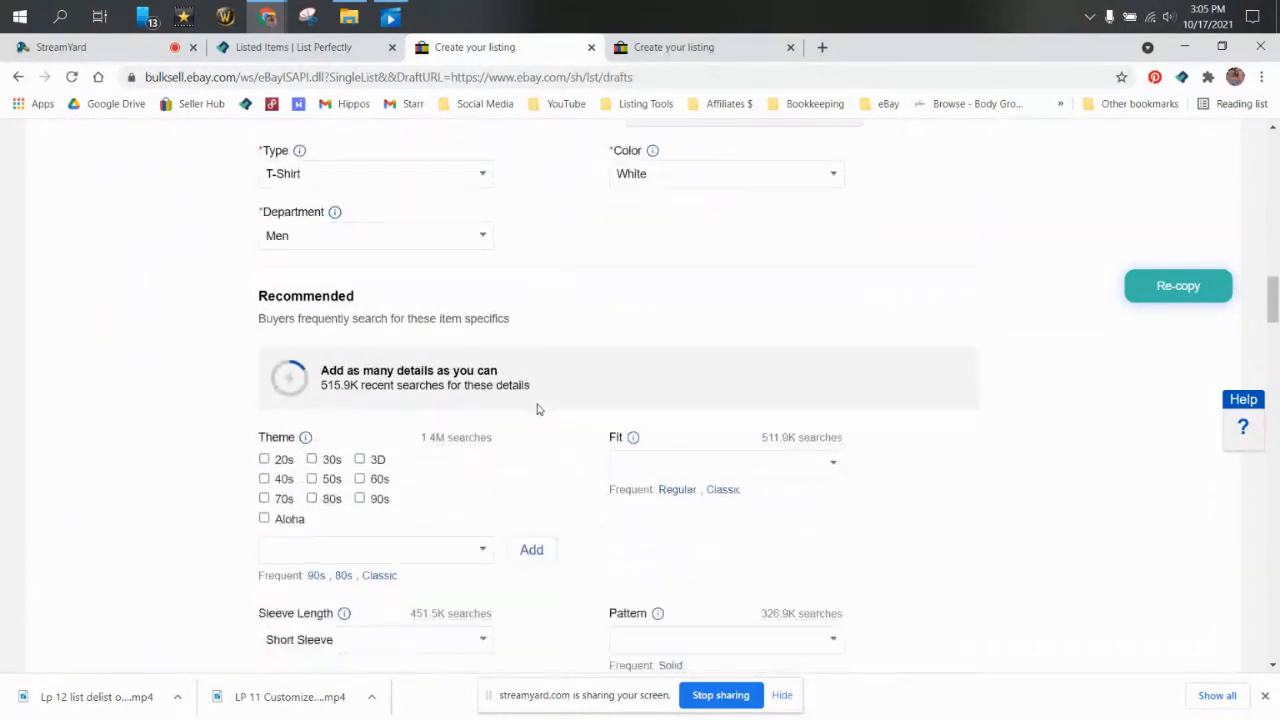
{"action": "scroll", "coordinate": [537, 409], "scroll_direction": "down", "scroll_amount": 15}
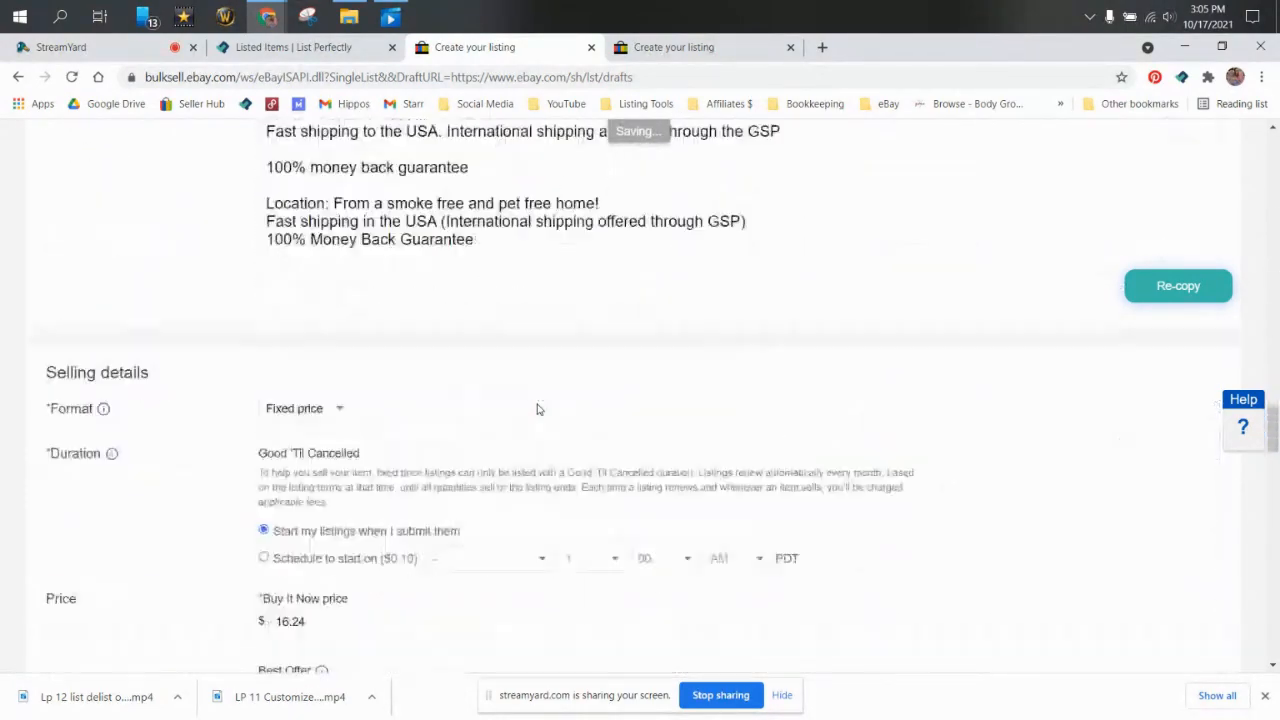
{"action": "scroll", "coordinate": [538, 412], "scroll_direction": "down", "scroll_amount": 5}
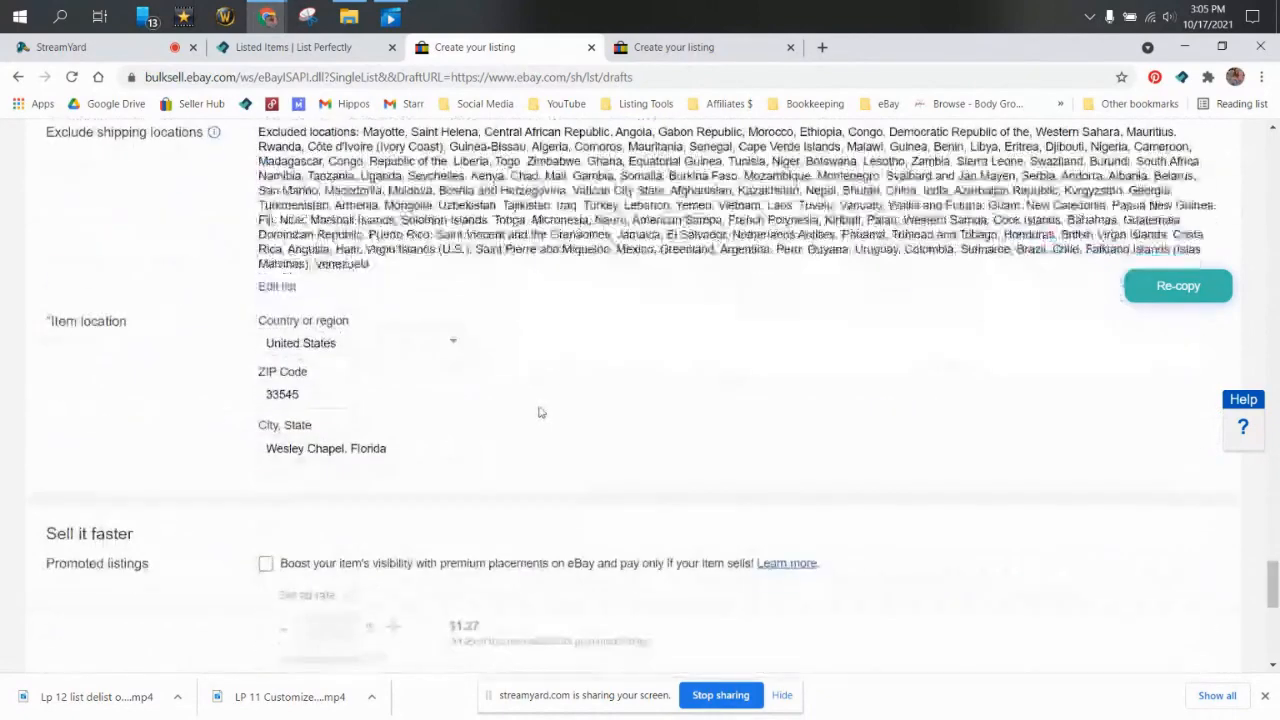
{"action": "scroll", "coordinate": [1186, 572], "scroll_direction": "down", "scroll_amount": 6}
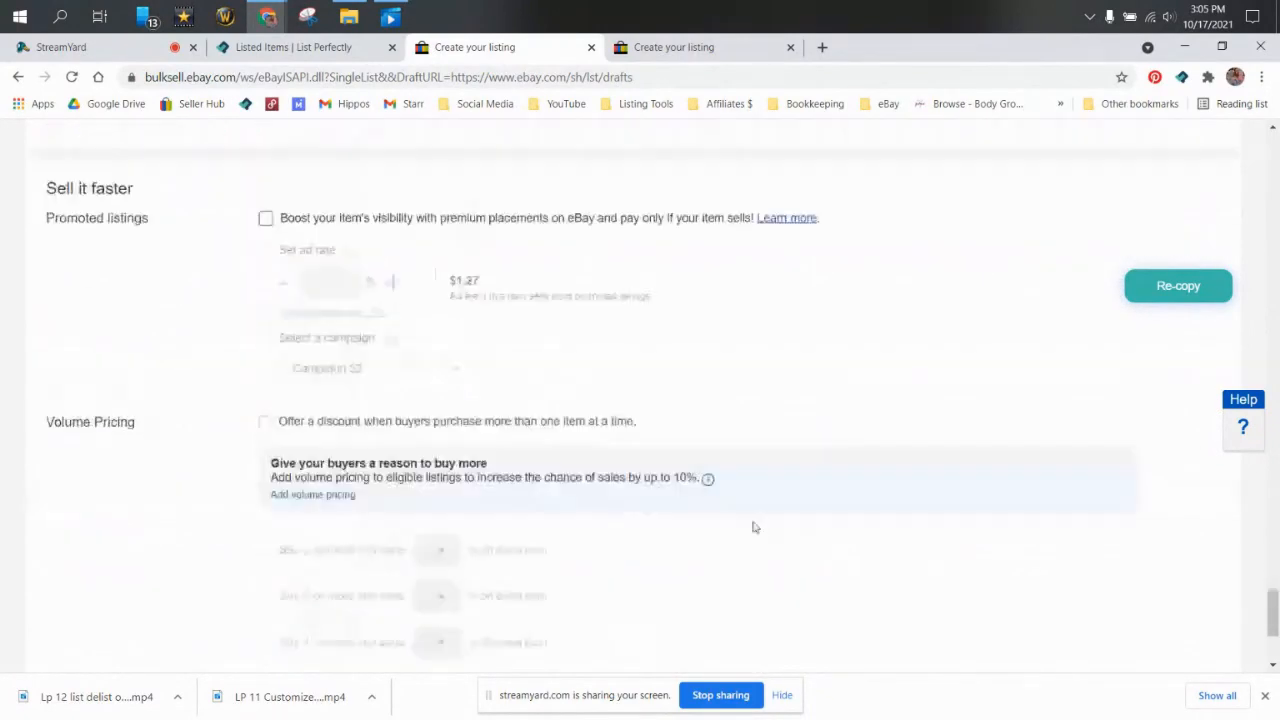
{"action": "left_click", "coordinate": [117, 620]}
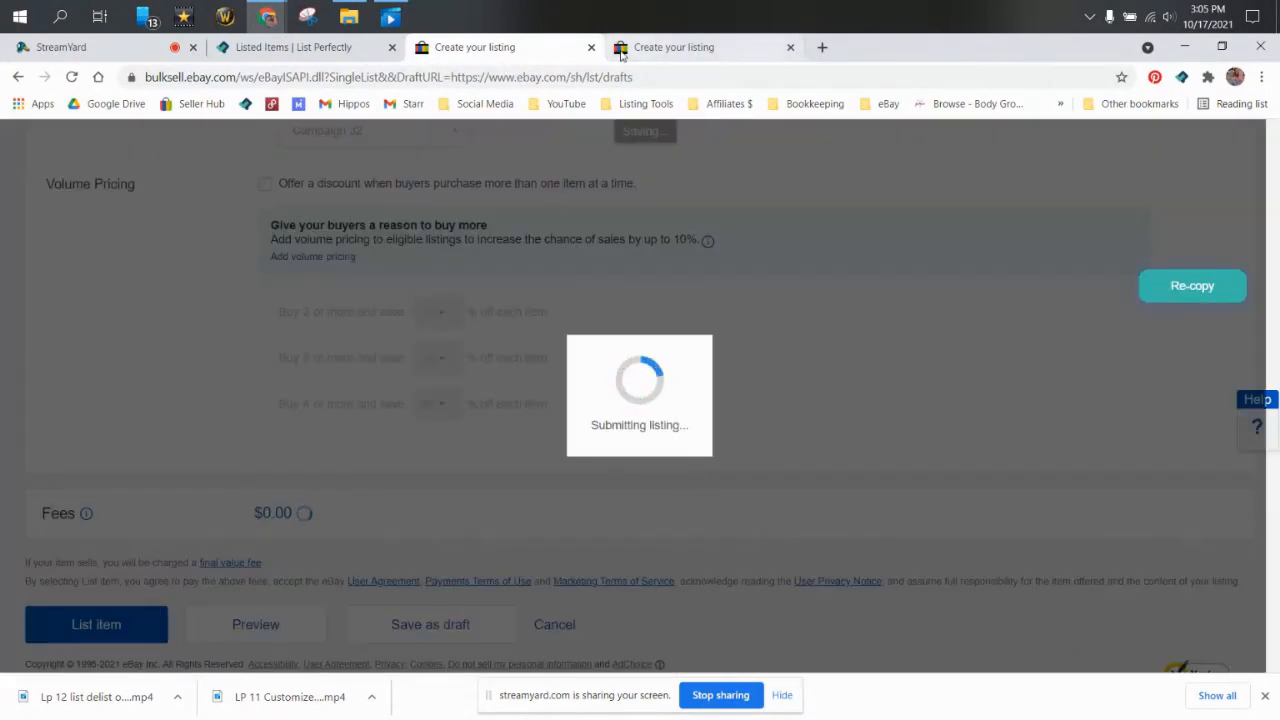
Step: Set the Harley Davidson T-shirt listing's first store category to Clothing, Shoes, & Accessories > Womens Tops and Blouses
{"action": "left_click", "coordinate": [674, 47]}
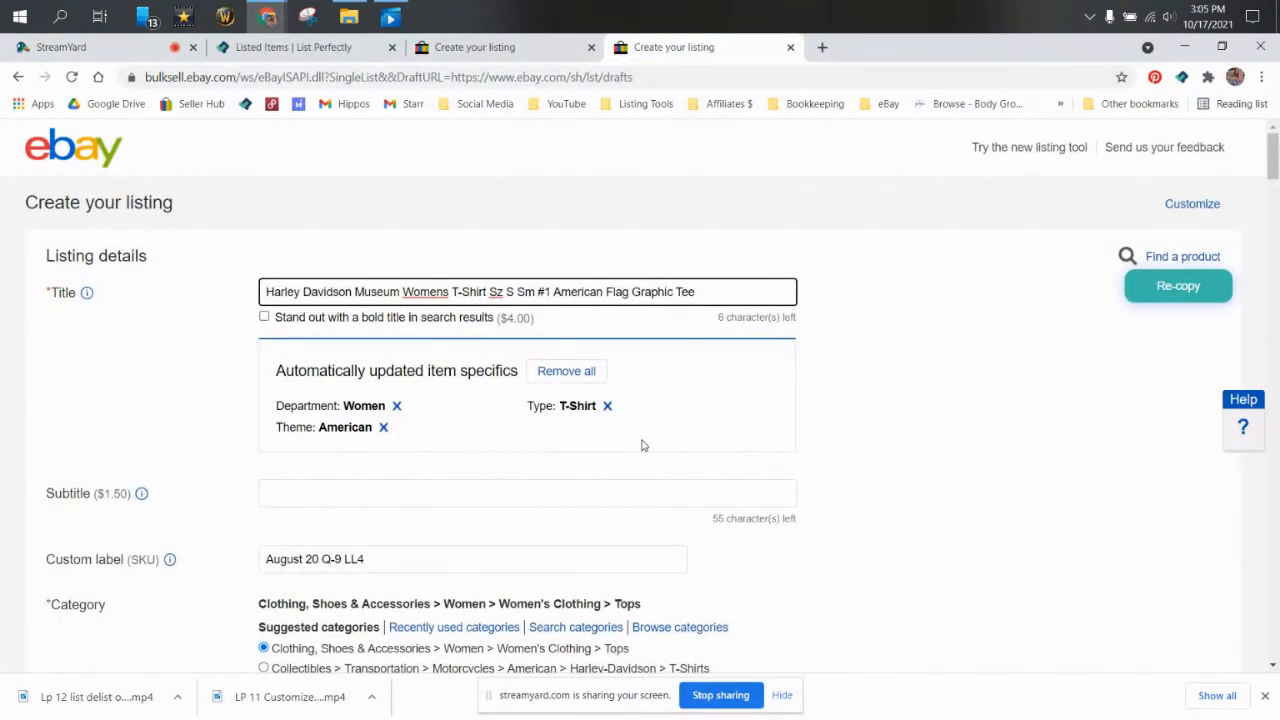
{"action": "scroll", "coordinate": [643, 445], "scroll_direction": "down", "scroll_amount": 3}
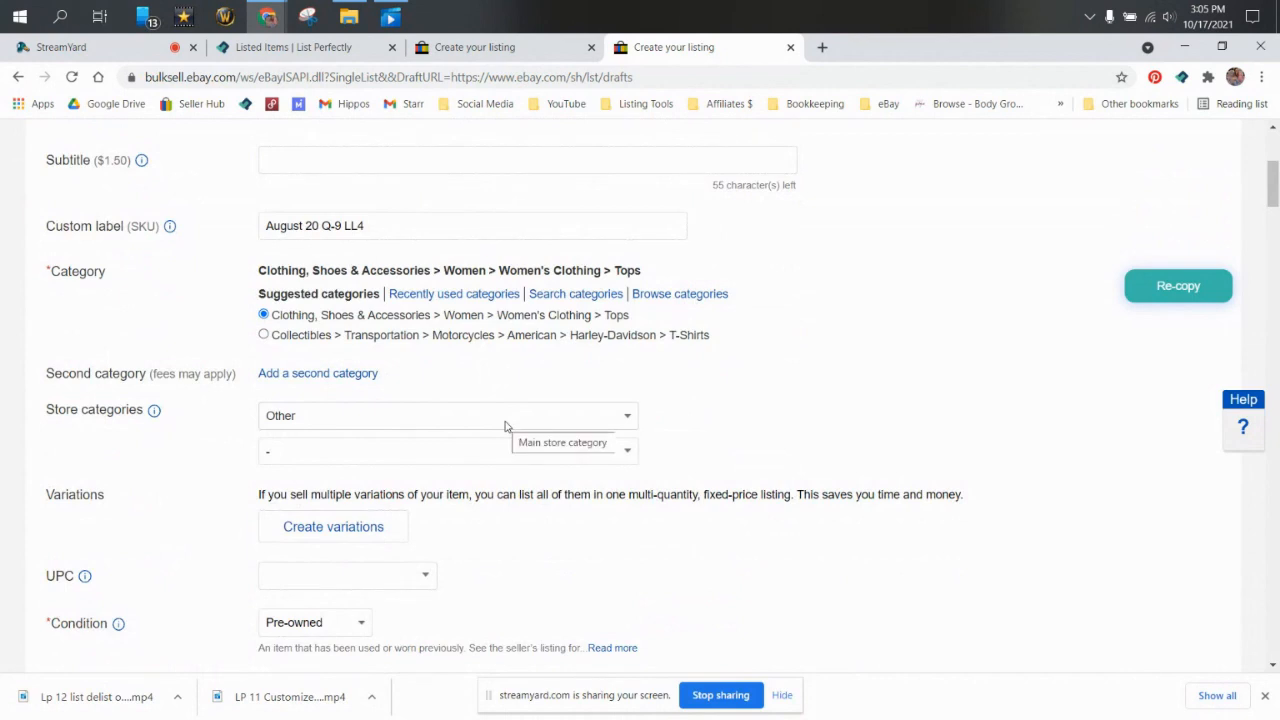
{"action": "left_click", "coordinate": [505, 424]}
{"action": "scroll", "coordinate": [460, 338], "scroll_direction": "up", "scroll_amount": 15}
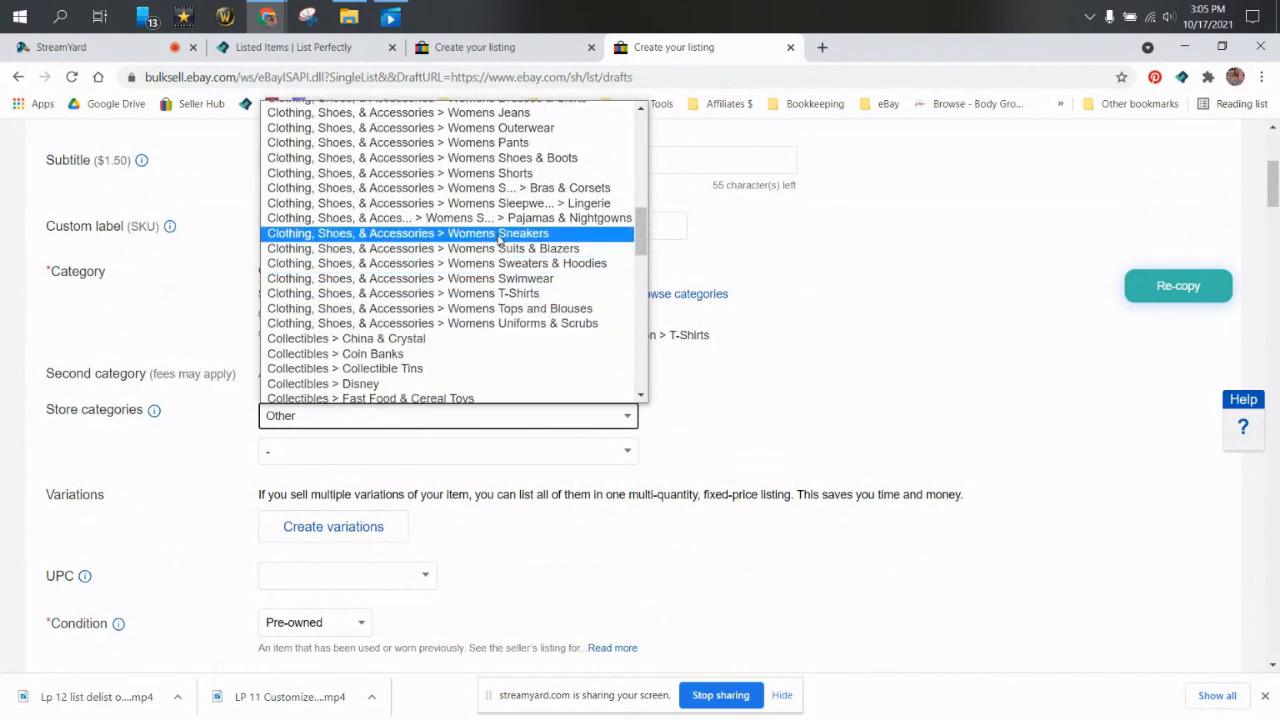
{"action": "left_click", "coordinate": [520, 308]}
Step: Set the Harley Davidson T-shirt's size type to Regular and its size to S in the required item specifics
{"action": "scroll", "coordinate": [530, 390], "scroll_direction": "down", "scroll_amount": 4}
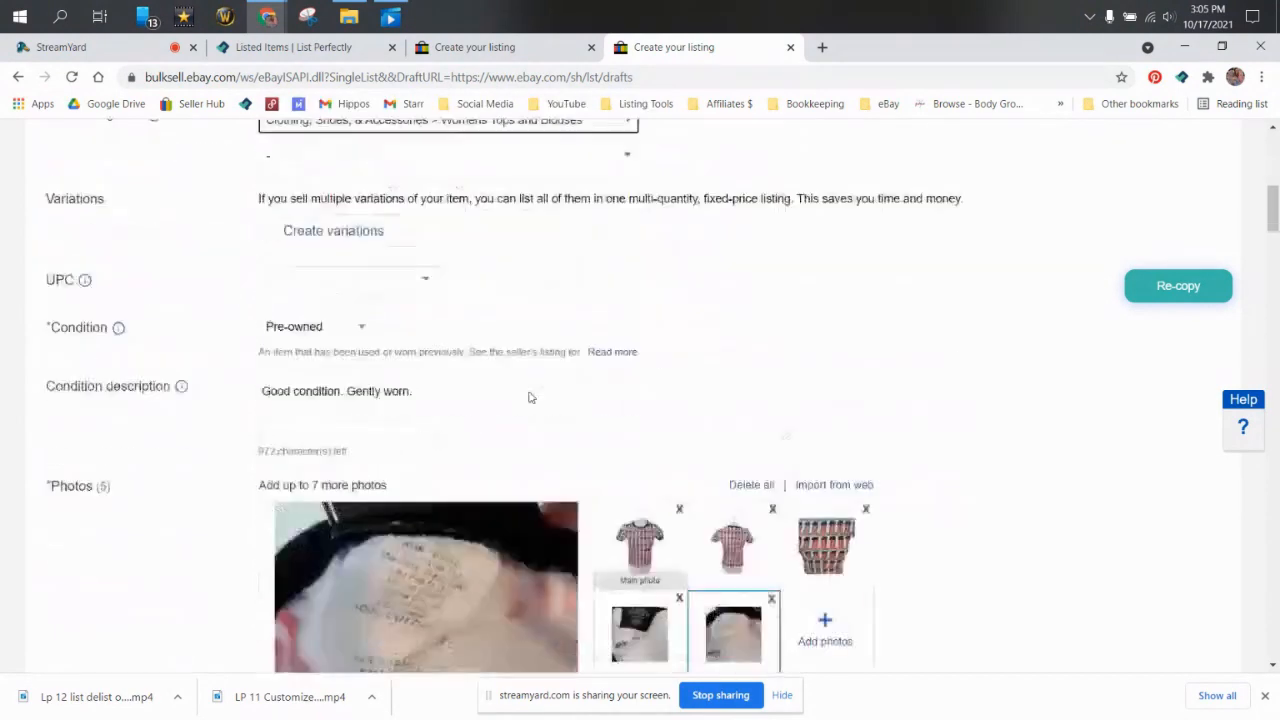
{"action": "scroll", "coordinate": [526, 380], "scroll_direction": "down", "scroll_amount": 6}
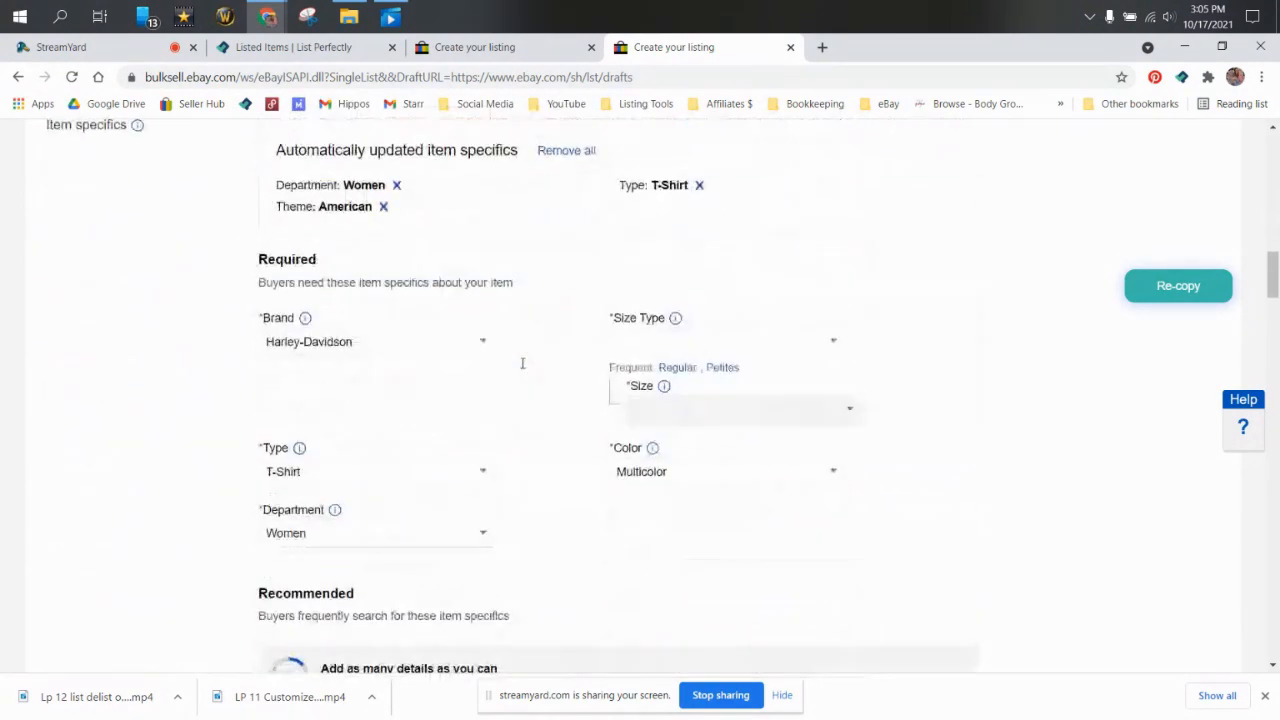
{"action": "scroll", "coordinate": [521, 369], "scroll_direction": "down", "scroll_amount": 3}
{"action": "scroll", "coordinate": [540, 360], "scroll_direction": "up", "scroll_amount": 2}
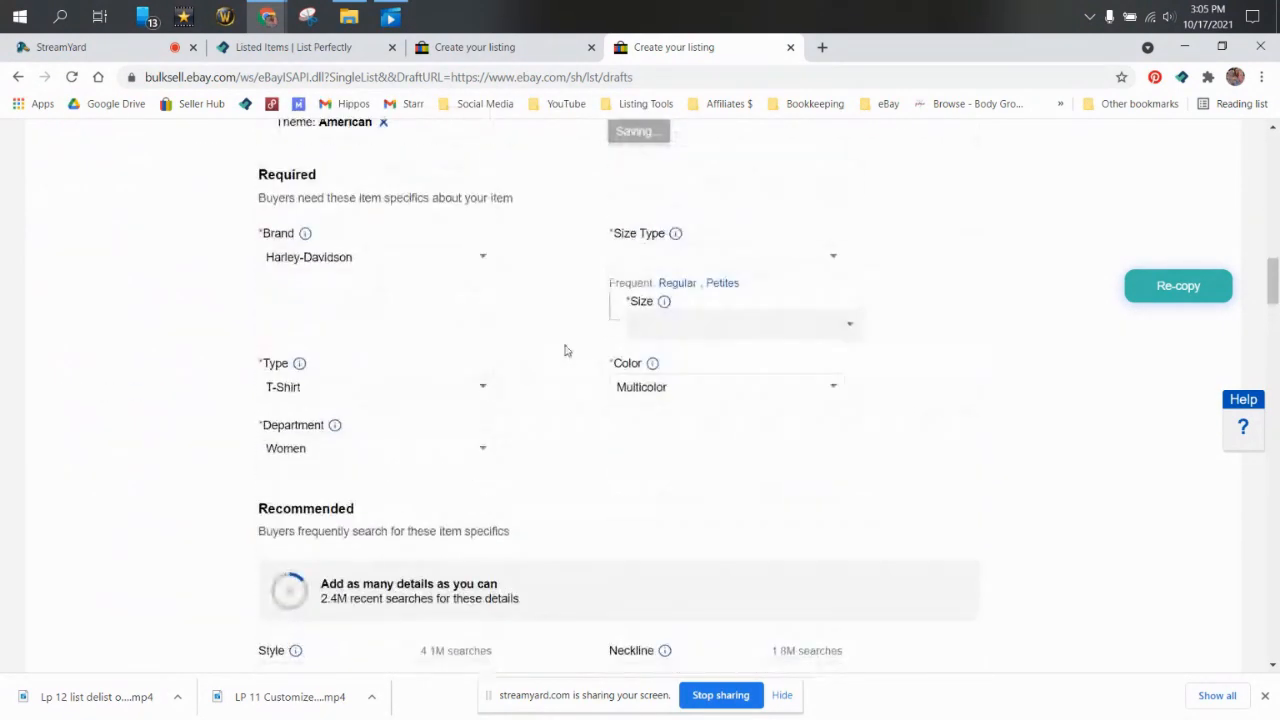
{"action": "left_click", "coordinate": [668, 284]}
{"action": "scroll", "coordinate": [491, 394], "scroll_direction": "up", "scroll_amount": 2}
{"action": "scroll", "coordinate": [489, 397], "scroll_direction": "down", "scroll_amount": 3}
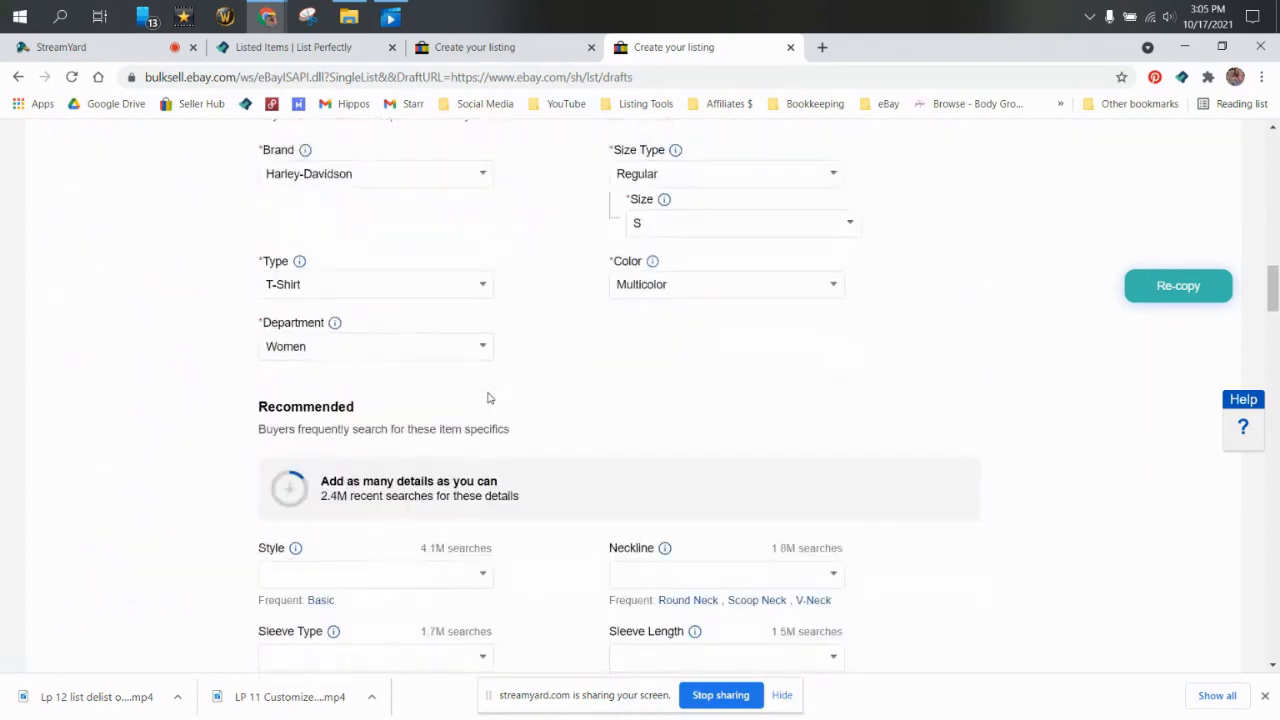
Step: Review the Harley Davidson T-shirt's recommended specifics, photos and selling details, and submit the item for listing on eBay
{"action": "scroll", "coordinate": [387, 341], "scroll_direction": "down", "scroll_amount": 3}
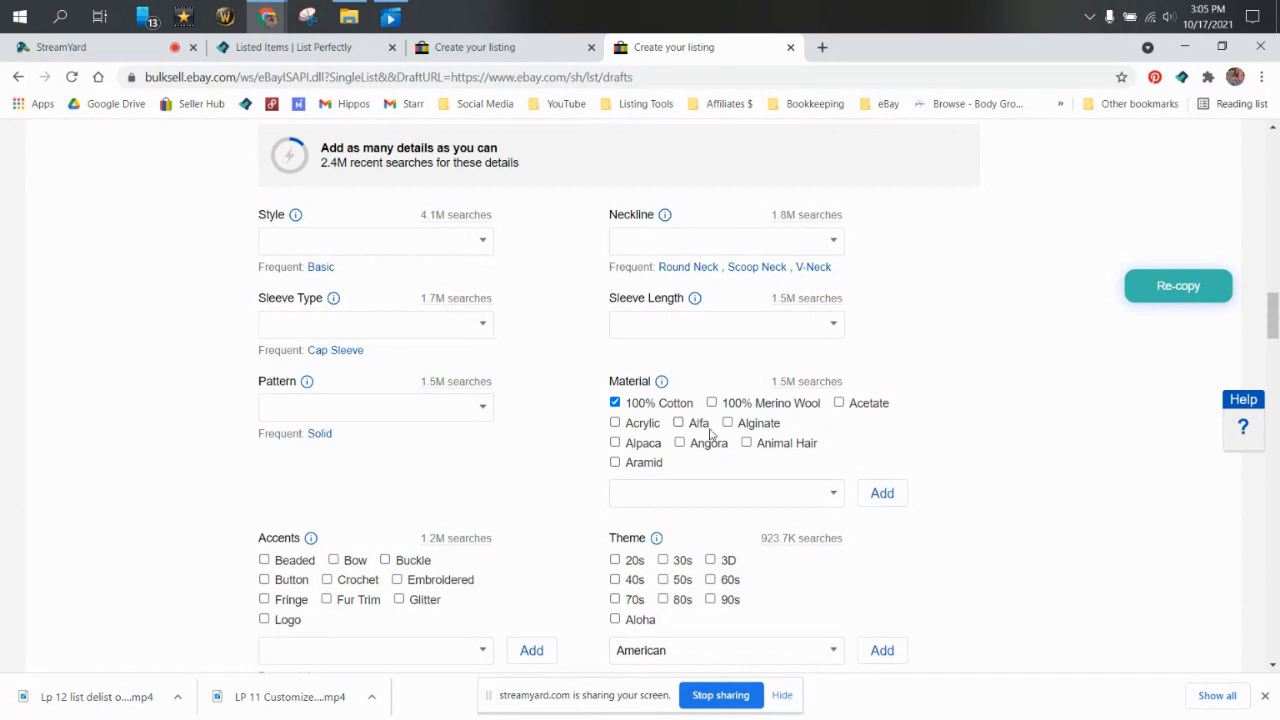
{"action": "scroll", "coordinate": [710, 436], "scroll_direction": "up", "scroll_amount": 10}
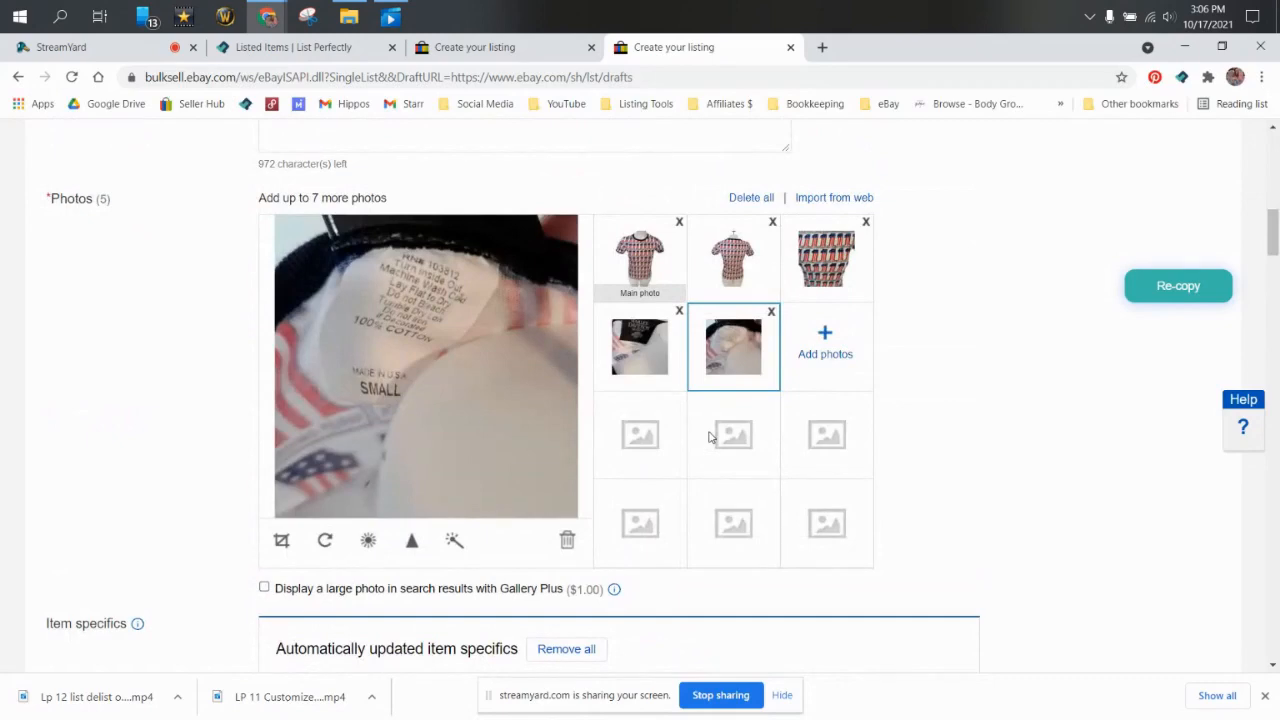
{"action": "scroll", "coordinate": [710, 436], "scroll_direction": "down", "scroll_amount": 12}
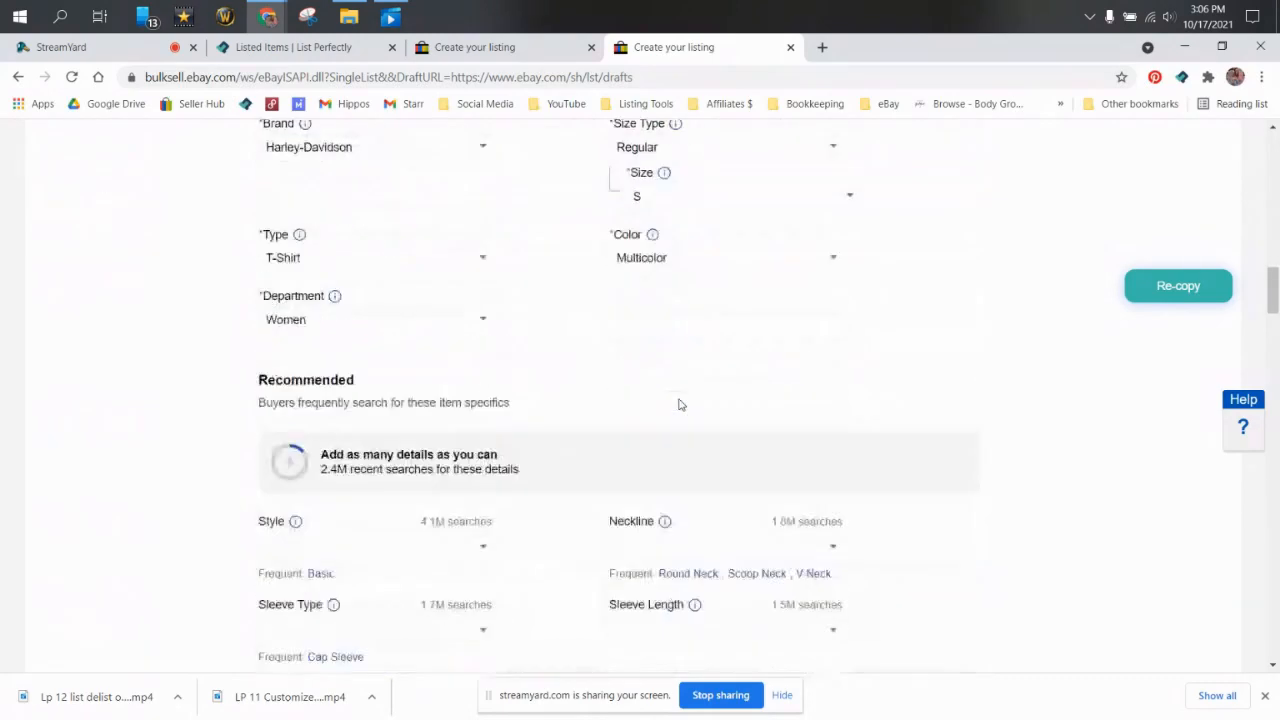
{"action": "scroll", "coordinate": [678, 405], "scroll_direction": "down", "scroll_amount": 20}
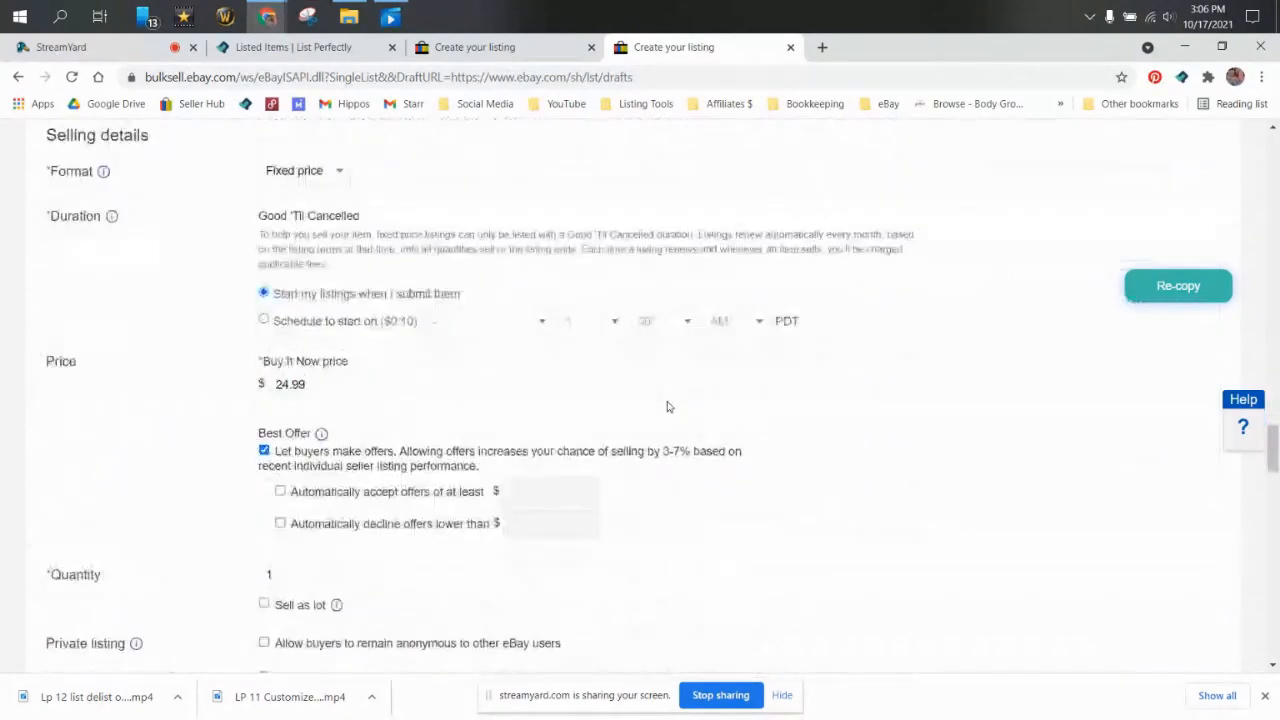
{"action": "scroll", "coordinate": [670, 407], "scroll_direction": "down", "scroll_amount": 15}
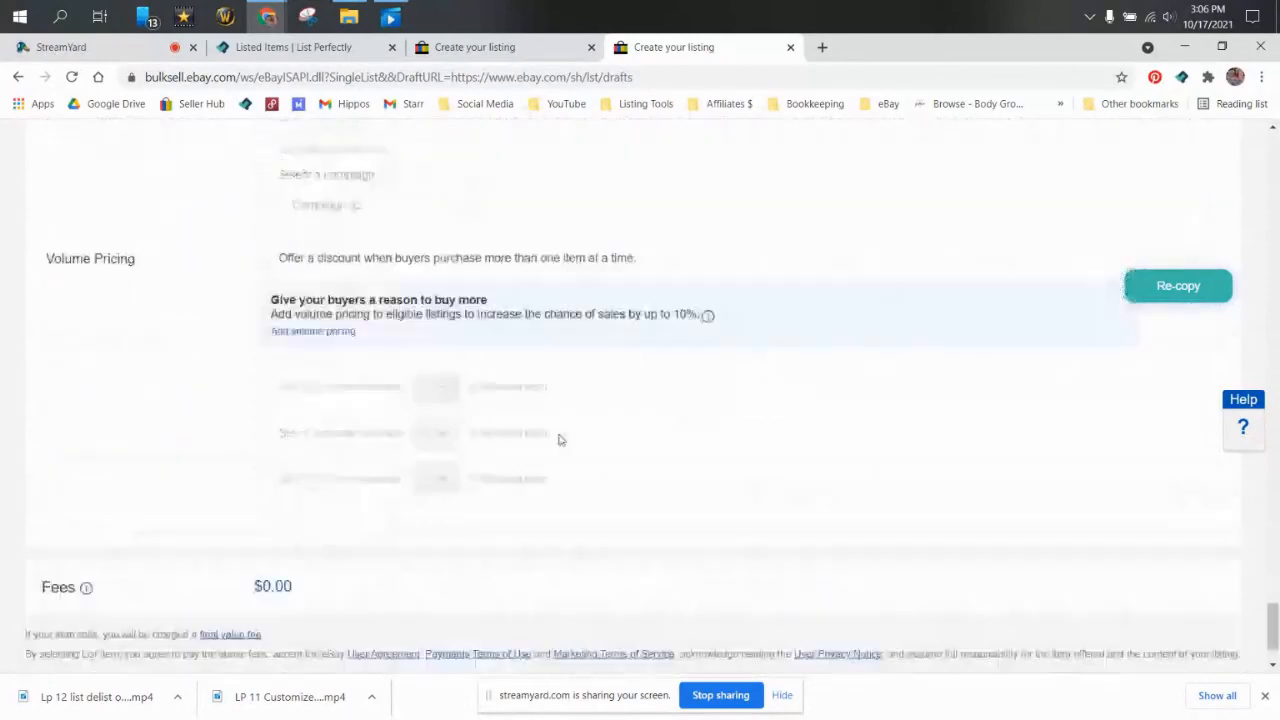
{"action": "left_click", "coordinate": [123, 592]}
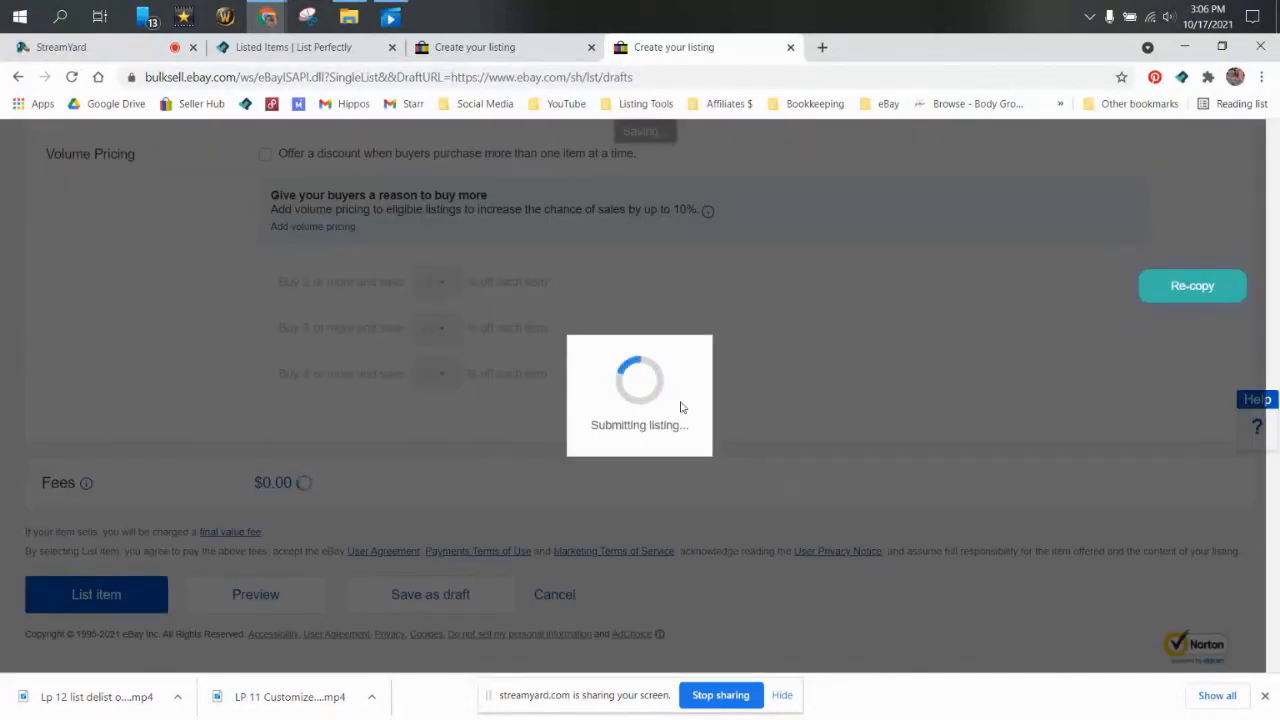